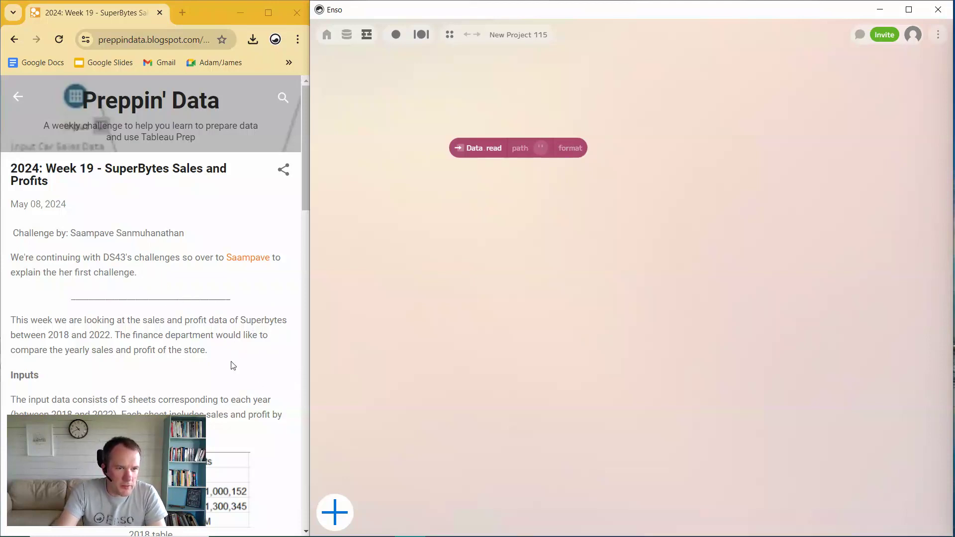
Read the challenge's input description and set the Data read path to SuperBytes Sales_ Profits.xlsx in the 2024_Wk19 folder.
{"action": "scroll", "coordinate": [247, 357], "scroll_direction": "down", "scroll_amount": 1}
{"action": "scroll", "coordinate": [253, 287], "scroll_direction": "down", "scroll_amount": 2}
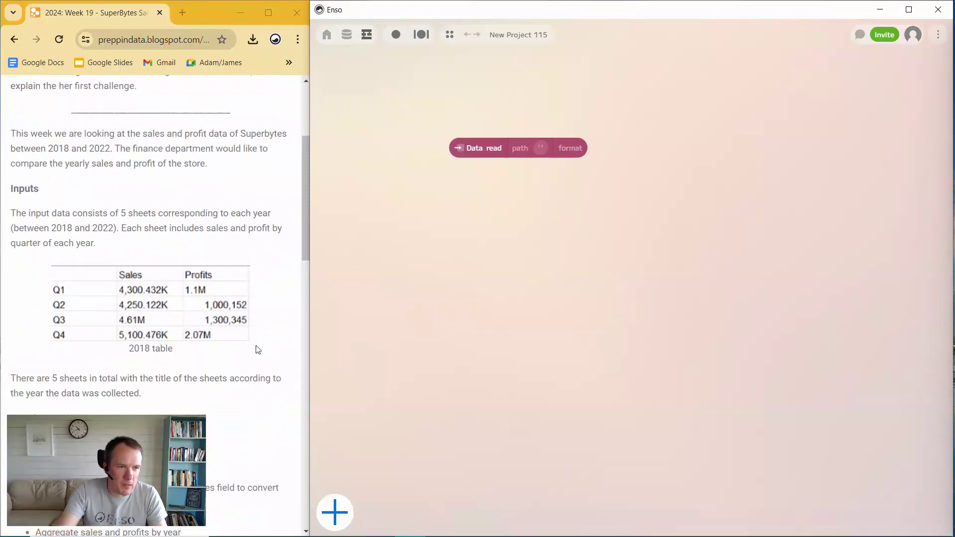
{"action": "scroll", "coordinate": [238, 383], "scroll_direction": "down", "scroll_amount": 1}
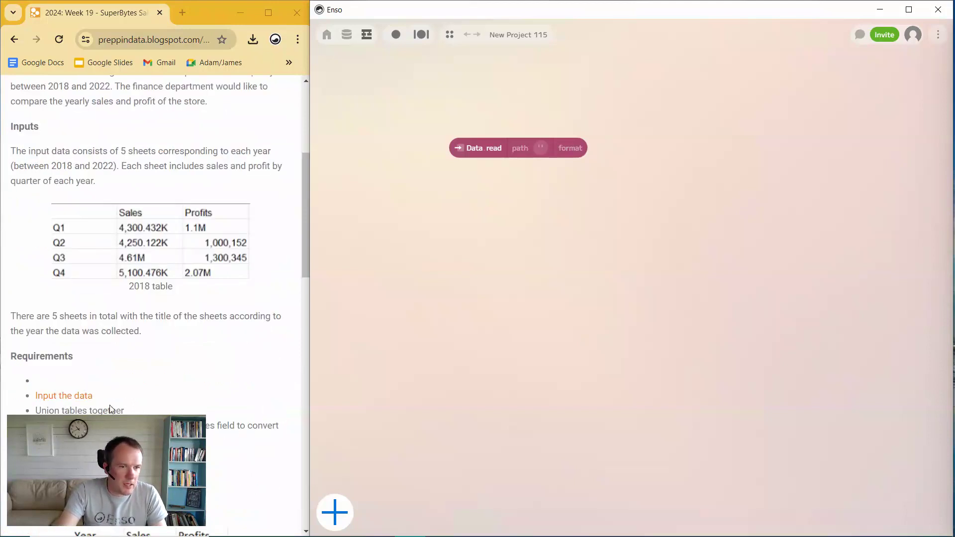
{"action": "left_click", "coordinate": [544, 145]}
{"action": "left_click", "coordinate": [525, 175]}
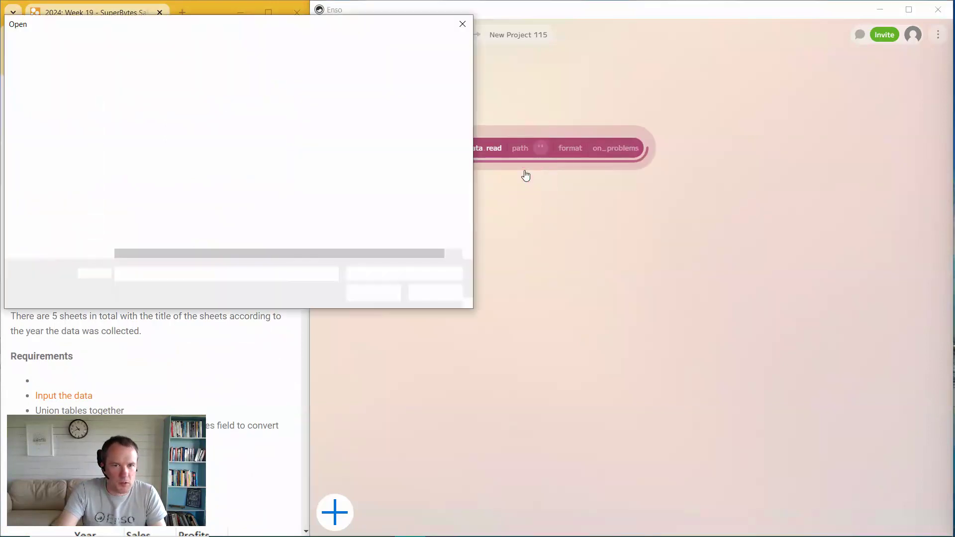
{"action": "left_click", "coordinate": [199, 105]}
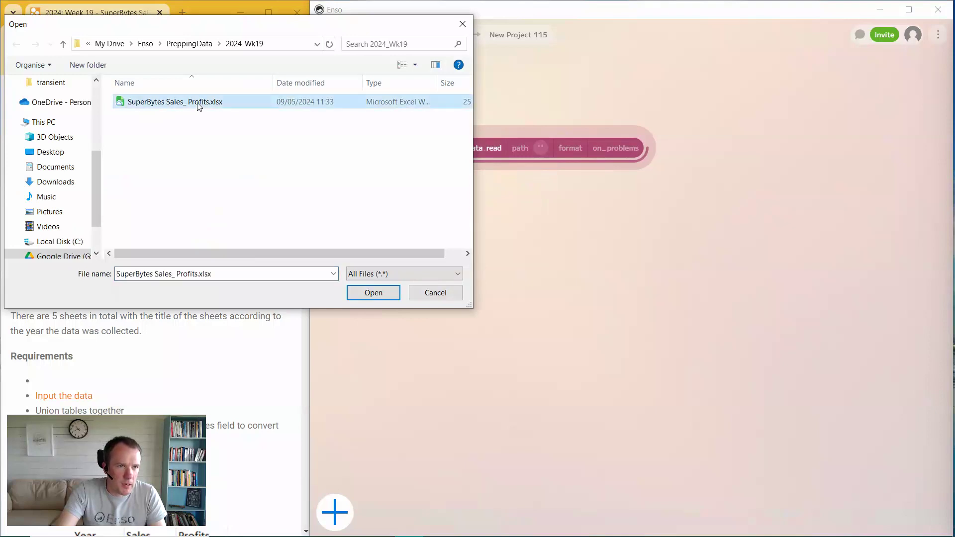
{"action": "left_click", "coordinate": [381, 293]}
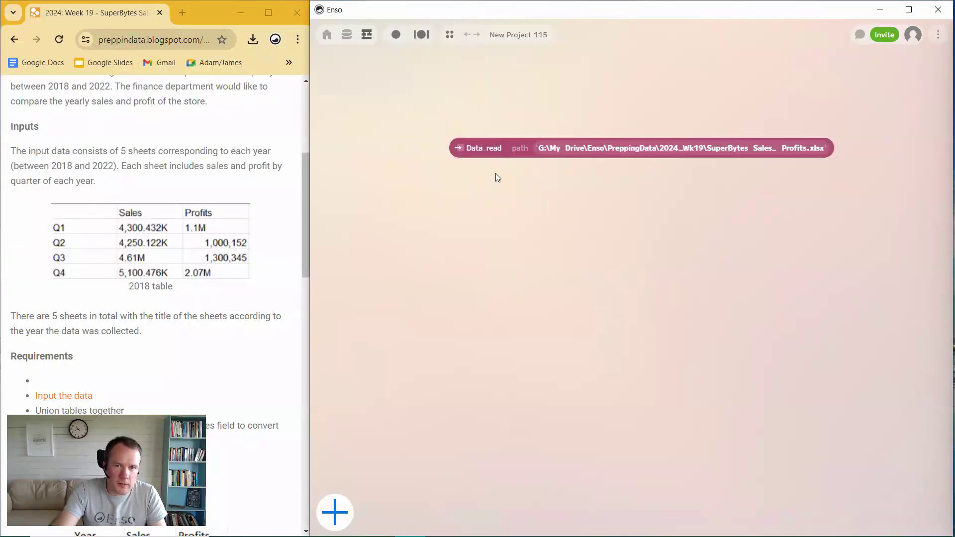
Add a read_many component after Data read and show its table preview, enlarged to display every column.
{"action": "left_click_drag", "start_coordinate": [462, 147], "coordinate": [430, 114]}
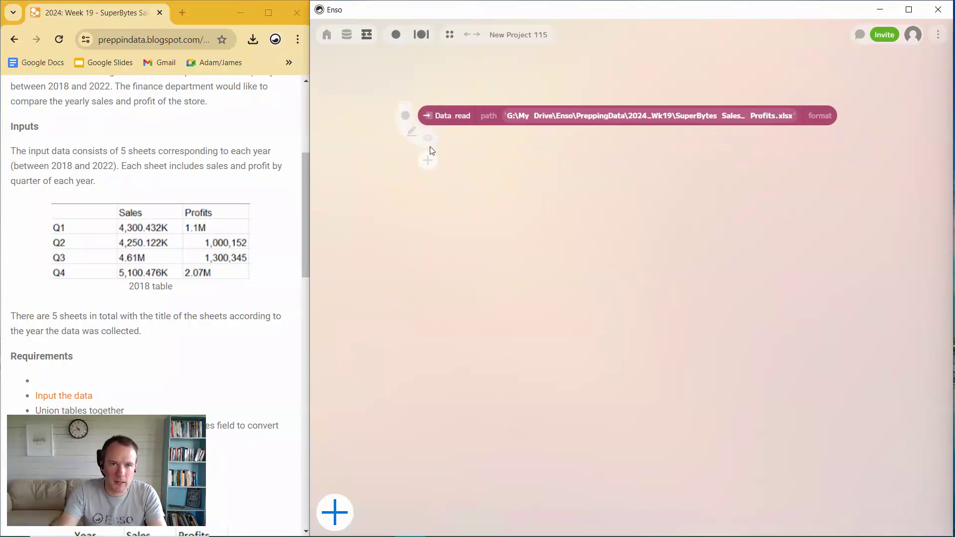
{"action": "left_click", "coordinate": [426, 158]}
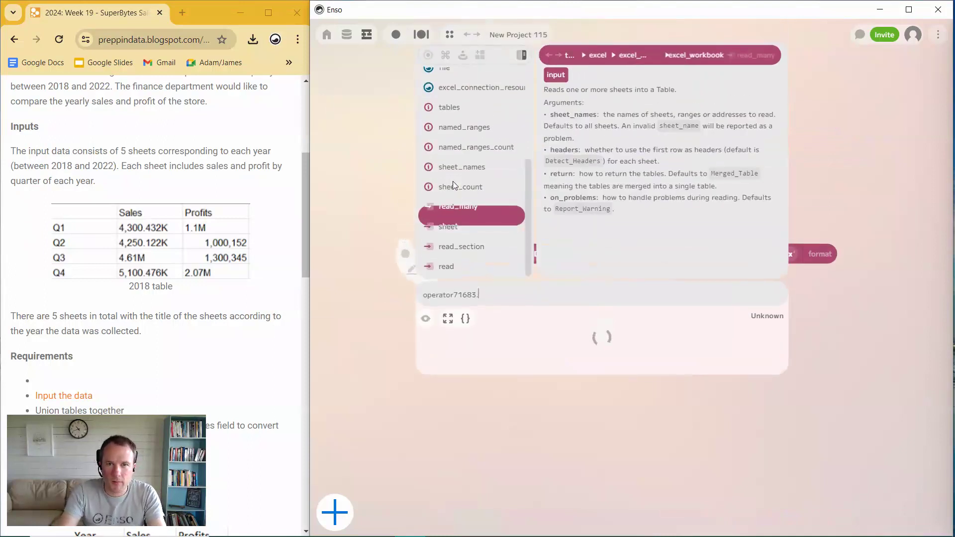
{"action": "left_click", "coordinate": [458, 213]}
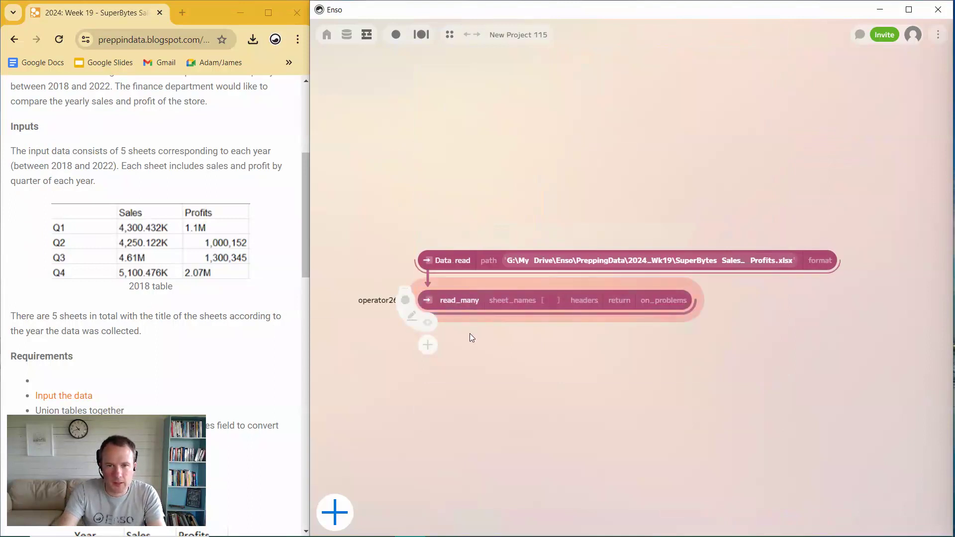
{"action": "scroll", "coordinate": [495, 338], "scroll_direction": "down", "scroll_amount": 1}
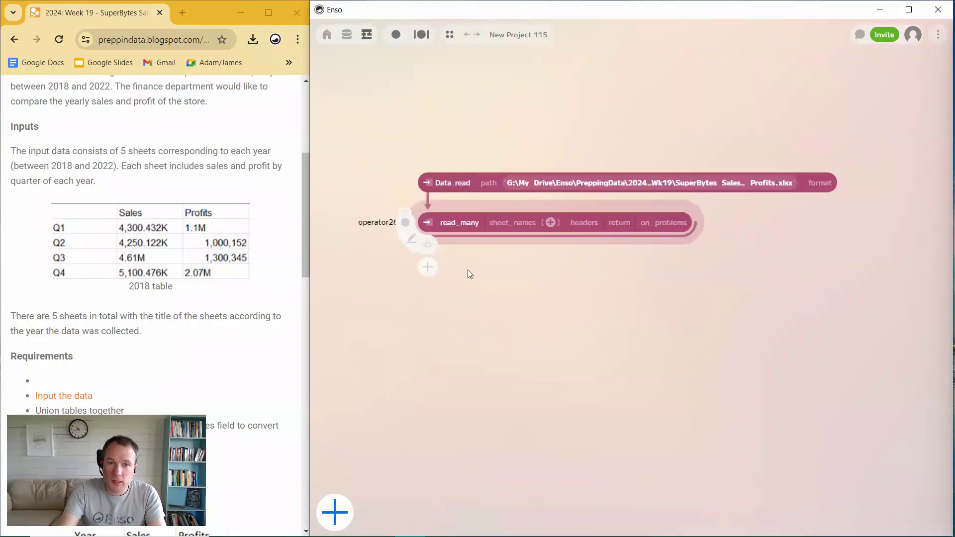
{"action": "left_click", "coordinate": [426, 246]}
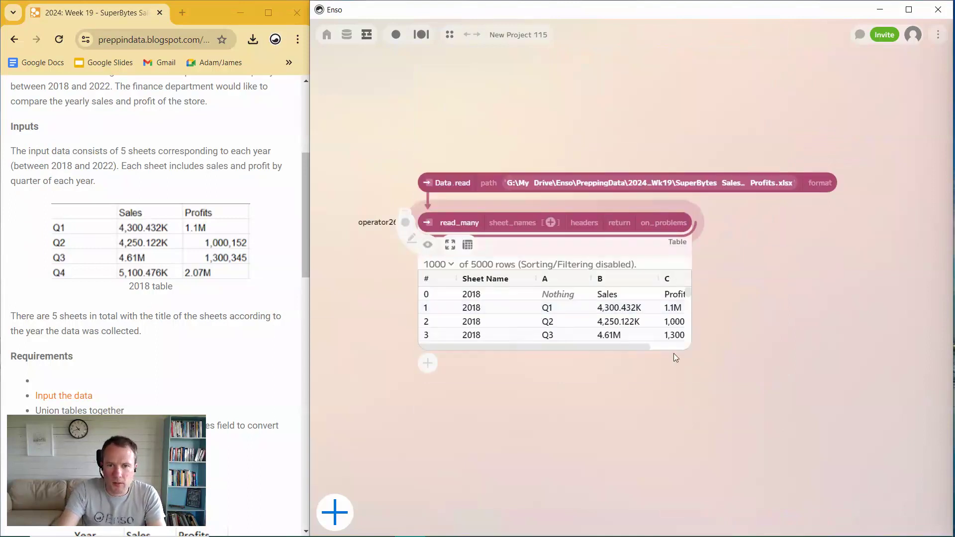
{"action": "left_click_drag", "start_coordinate": [684, 352], "coordinate": [746, 408]}
{"action": "left_click_drag", "start_coordinate": [692, 367], "coordinate": [818, 367]}
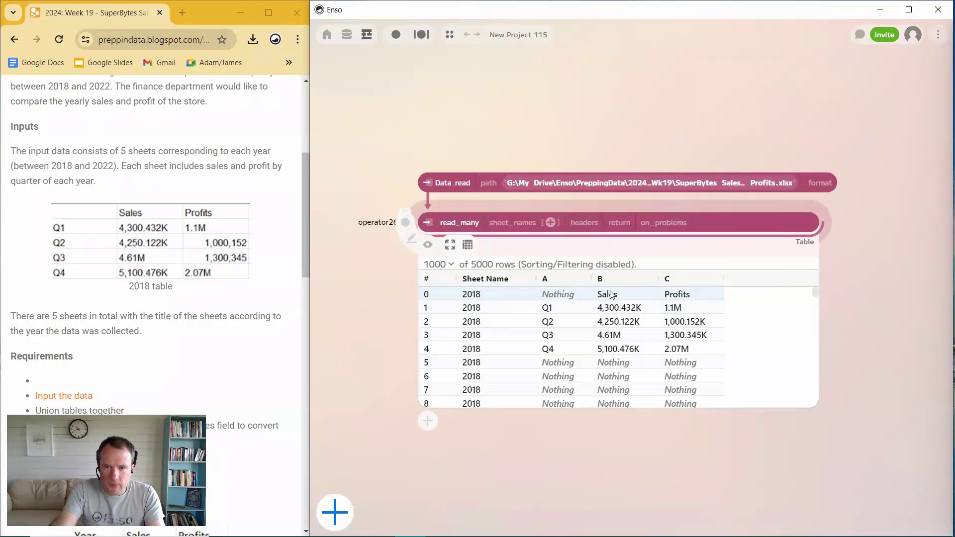
Set the read_many headers option to Has_Headers and hide its preview after checking the rows.
{"action": "left_click", "coordinate": [590, 221]}
{"action": "left_click", "coordinate": [591, 260]}
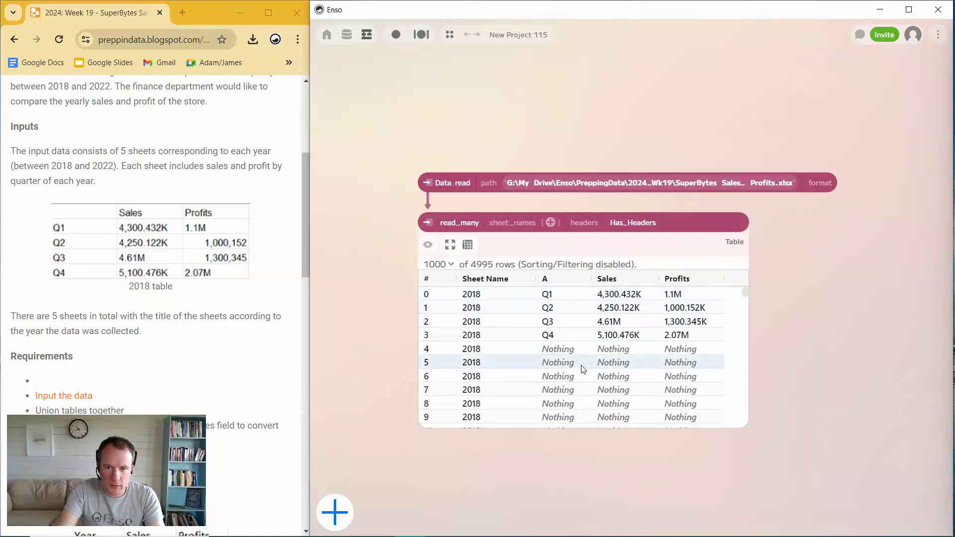
{"action": "scroll", "coordinate": [581, 366], "scroll_direction": "down", "scroll_amount": 5}
{"action": "scroll", "coordinate": [581, 366], "scroll_direction": "down", "scroll_amount": 6}
{"action": "scroll", "coordinate": [577, 363], "scroll_direction": "up", "scroll_amount": 11}
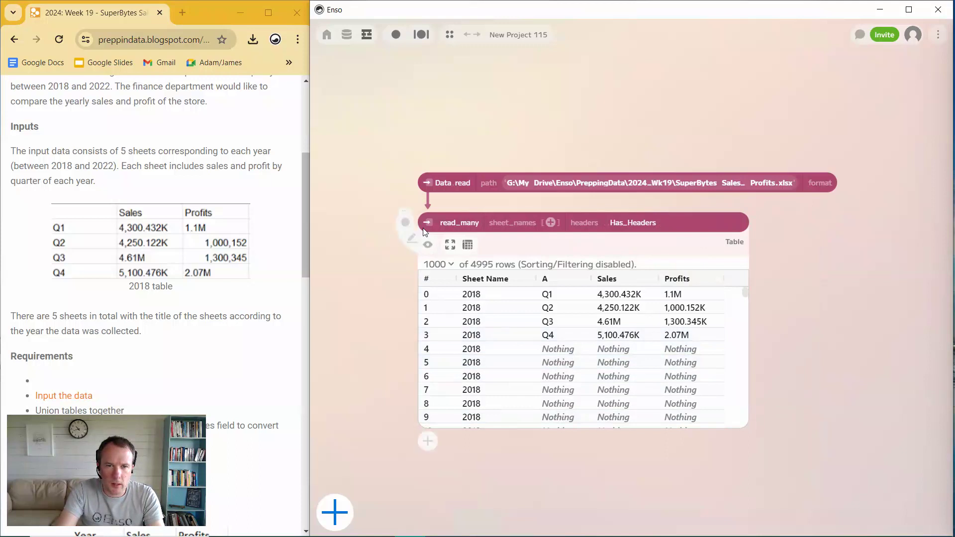
{"action": "left_click", "coordinate": [428, 246]}
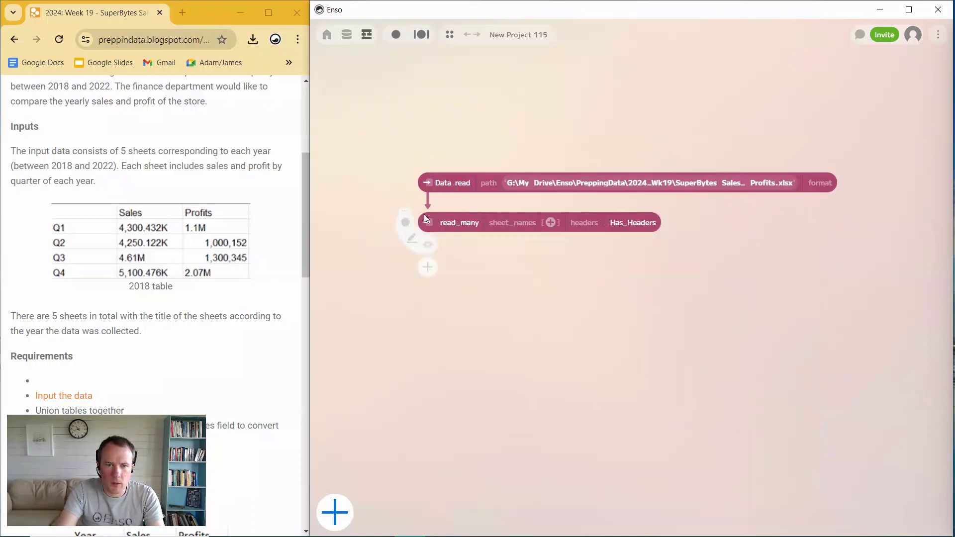
Add a filter component after read_many that keeps the rows where column A is Not Nothing.
{"action": "left_click", "coordinate": [428, 269]}
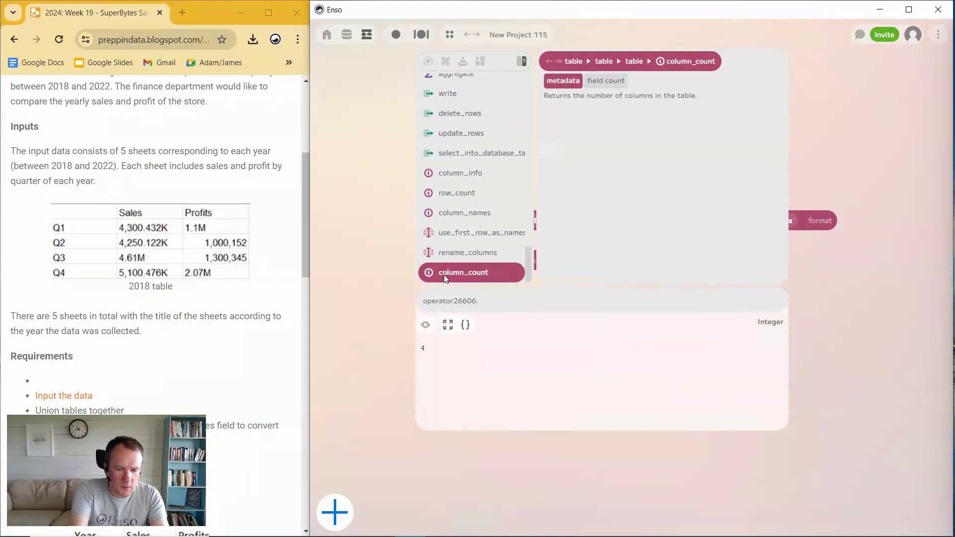
{"action": "type", "text": "fil"}
{"action": "left_click", "coordinate": [448, 231]}
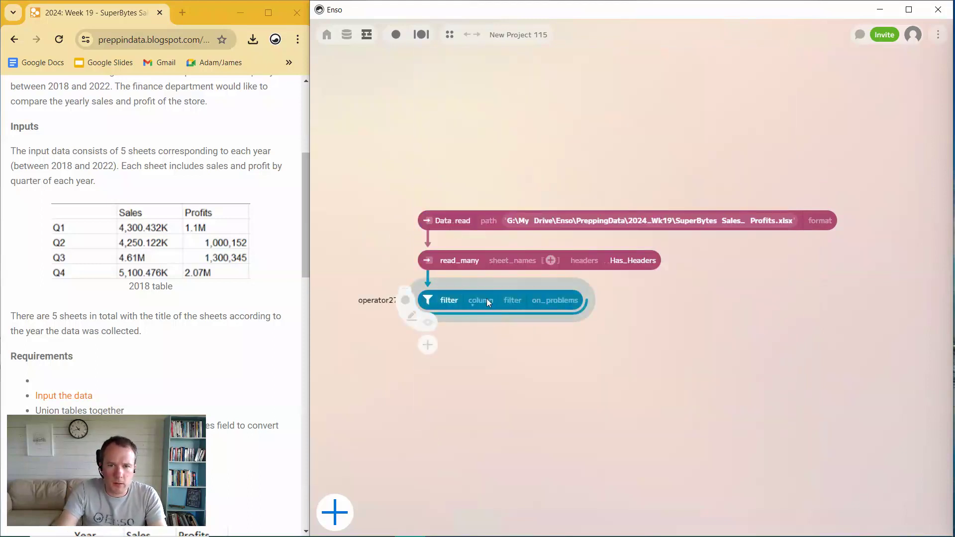
{"action": "left_click", "coordinate": [485, 300]}
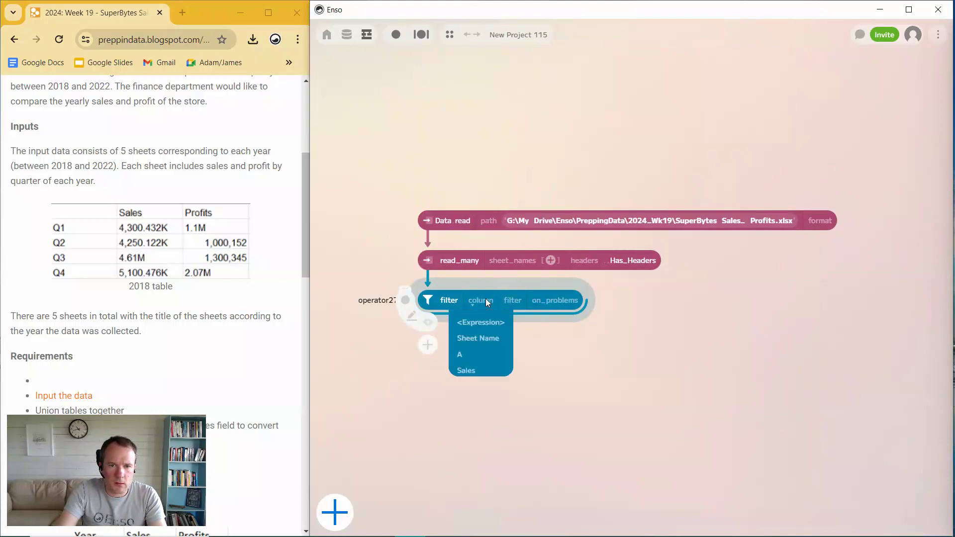
{"action": "left_click", "coordinate": [474, 361]}
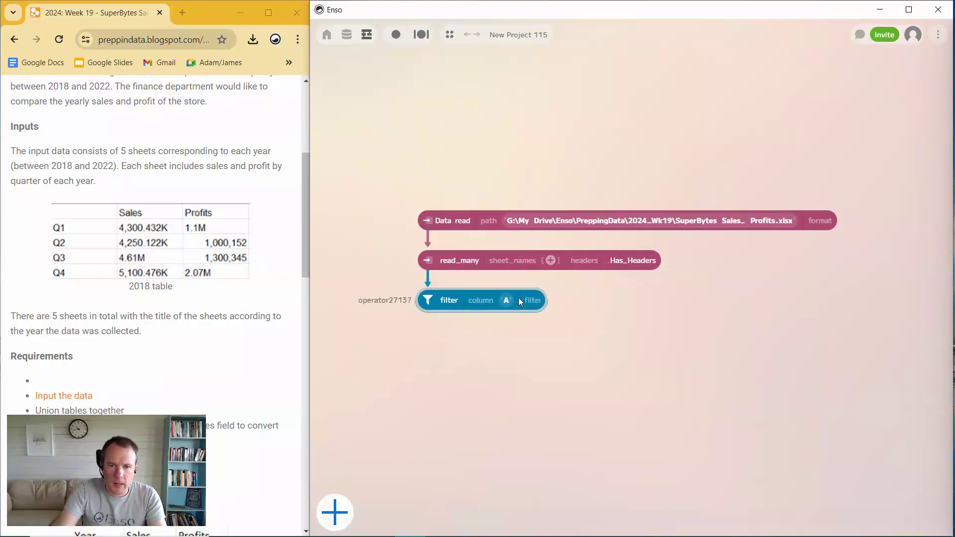
{"action": "left_click", "coordinate": [530, 300]}
{"action": "scroll", "coordinate": [548, 348], "scroll_direction": "down", "scroll_amount": 5}
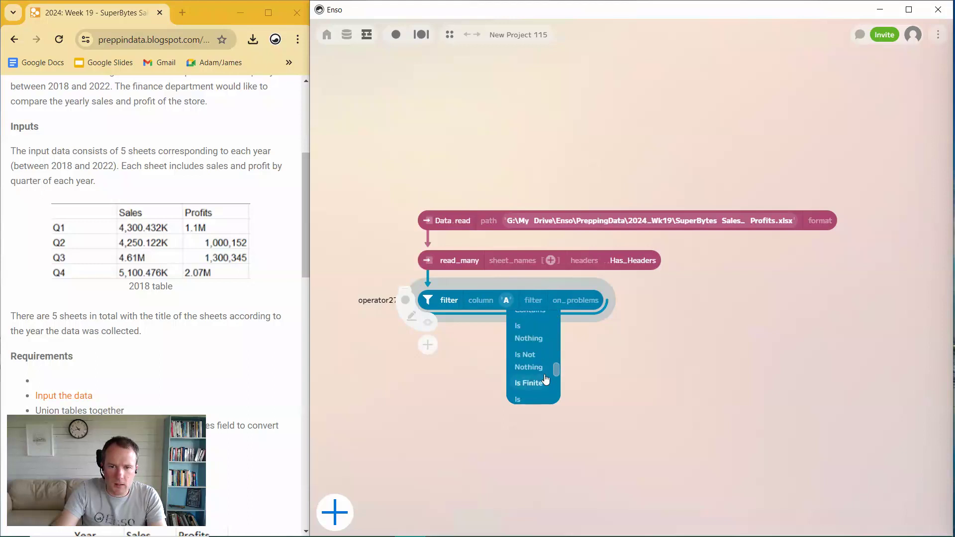
{"action": "left_click", "coordinate": [528, 363]}
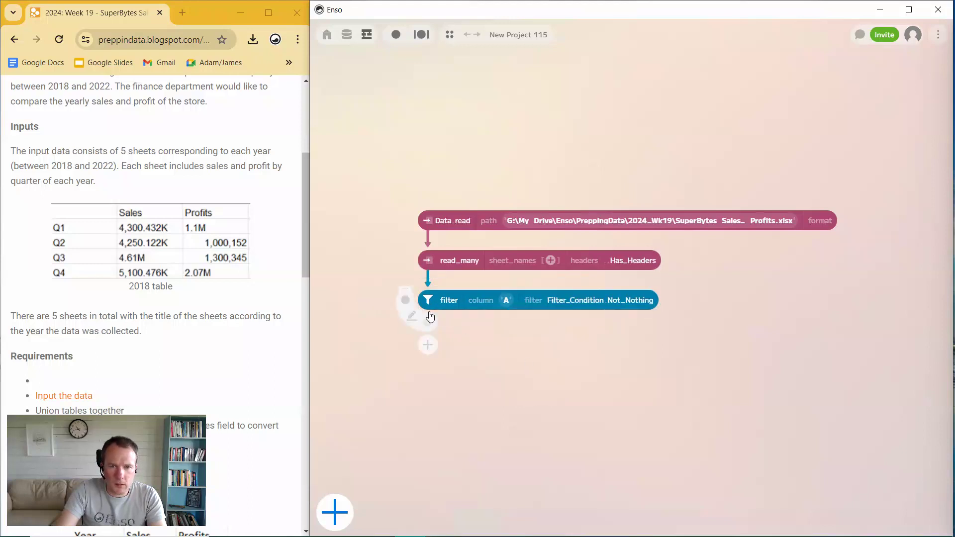
Show the filter component's table preview, widened to include the Profits column, and read the challenge's requirements list.
{"action": "scroll", "coordinate": [738, 379], "scroll_direction": "down", "scroll_amount": 2}
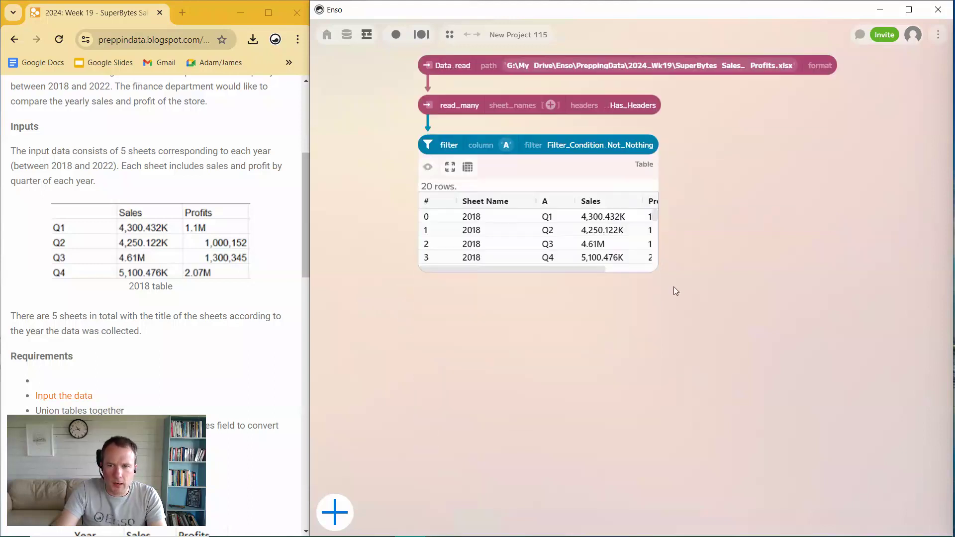
{"action": "scroll", "coordinate": [729, 271], "scroll_direction": "right", "scroll_amount": 2}
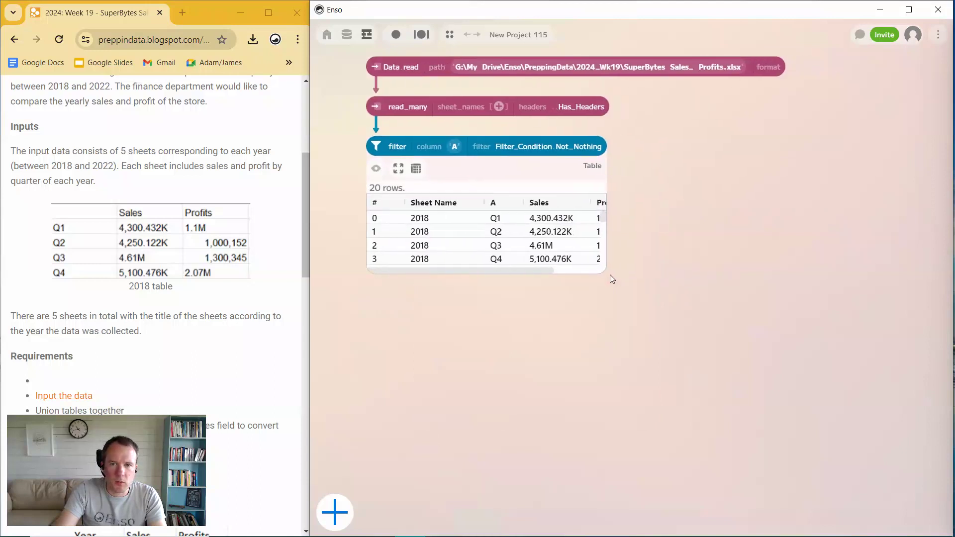
{"action": "left_click_drag", "start_coordinate": [604, 269], "coordinate": [753, 294]}
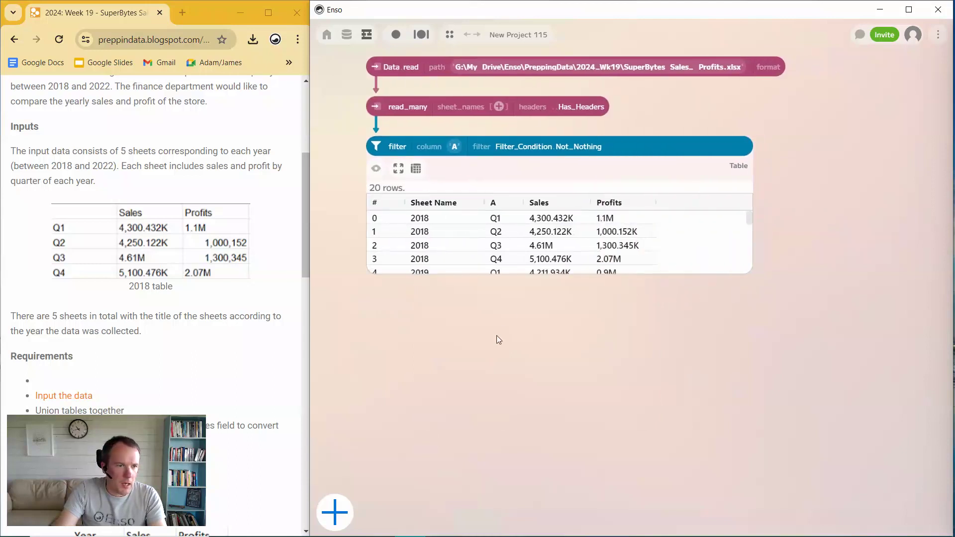
{"action": "left_click_drag", "start_coordinate": [309, 219], "coordinate": [308, 228]}
{"action": "left_click", "coordinate": [305, 232]}
{"action": "scroll", "coordinate": [174, 248], "scroll_direction": "down", "scroll_amount": 2}
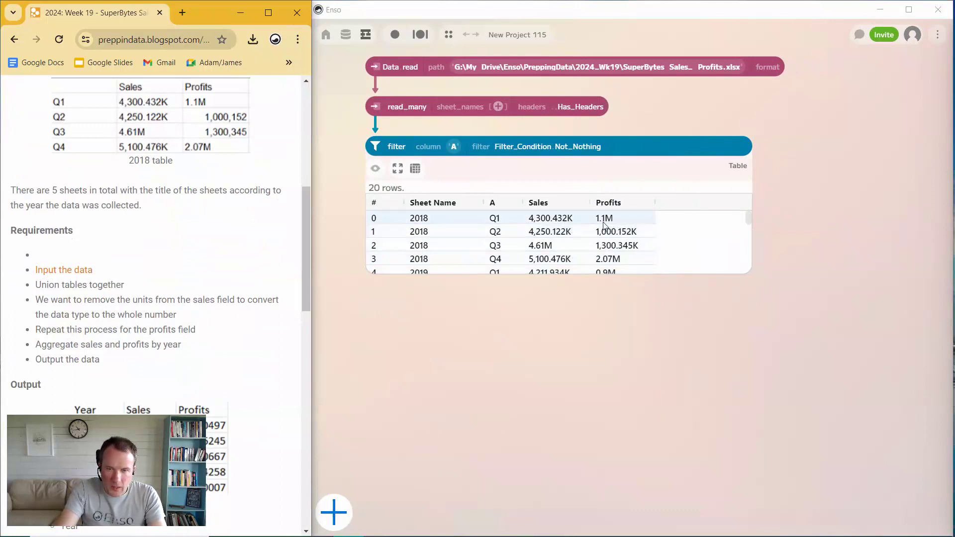
Add a rename_columns component after the filter and map the Sheet Name column to Year.
{"action": "left_click", "coordinate": [375, 279]}
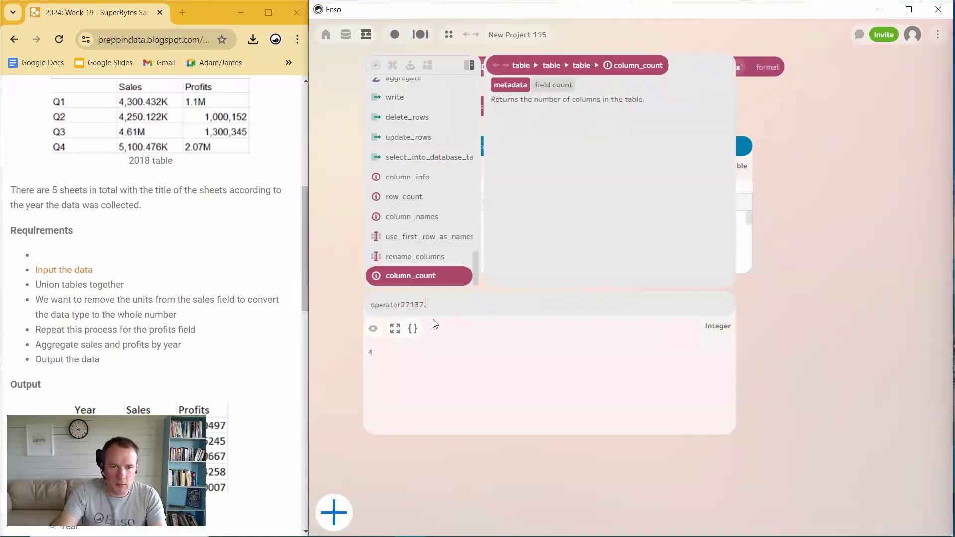
{"action": "type", "text": "r"}
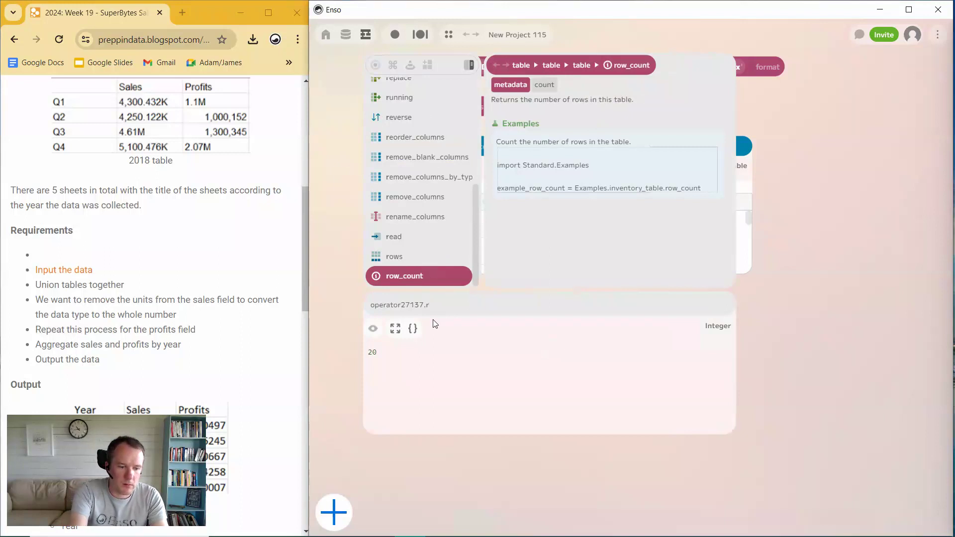
{"action": "type", "text": "en"}
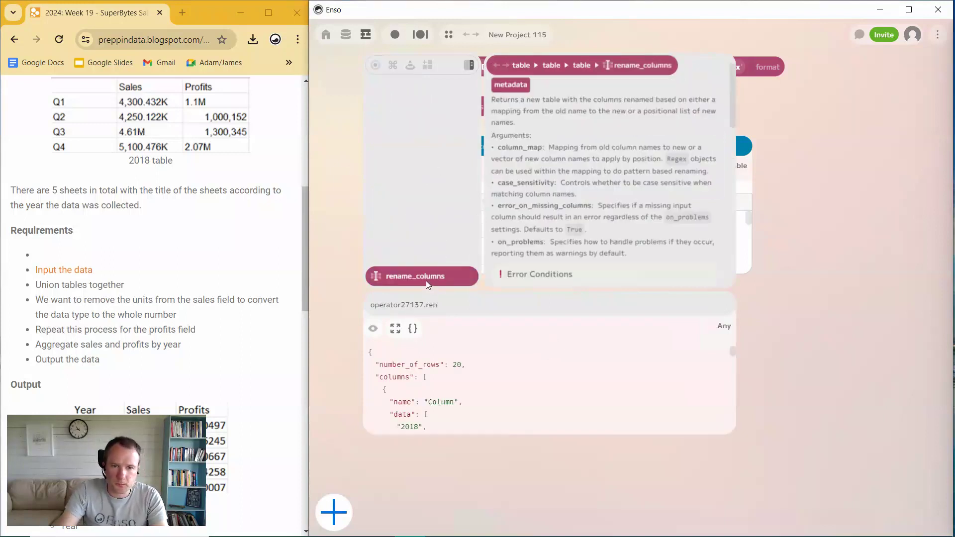
{"action": "left_click", "coordinate": [422, 278]}
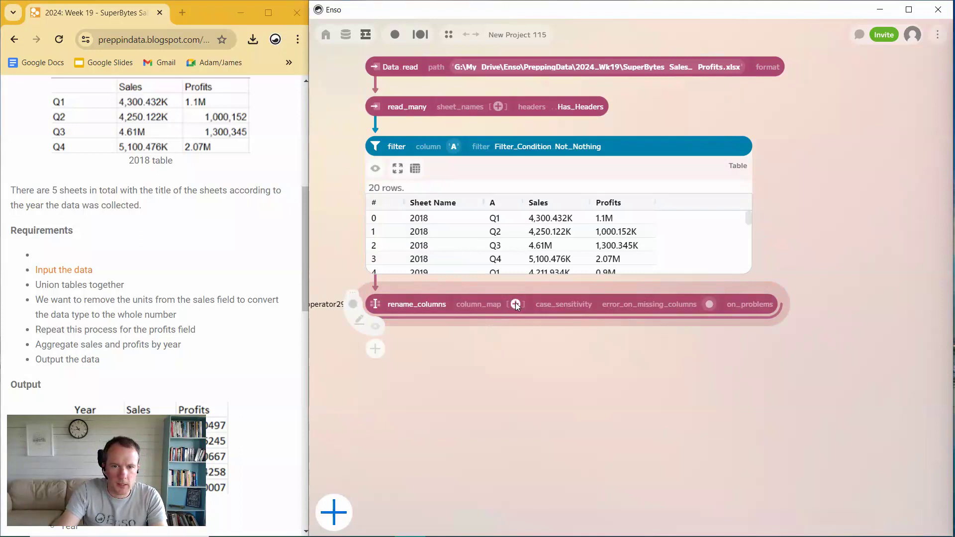
{"action": "left_click", "coordinate": [515, 304]}
{"action": "left_click", "coordinate": [635, 303]}
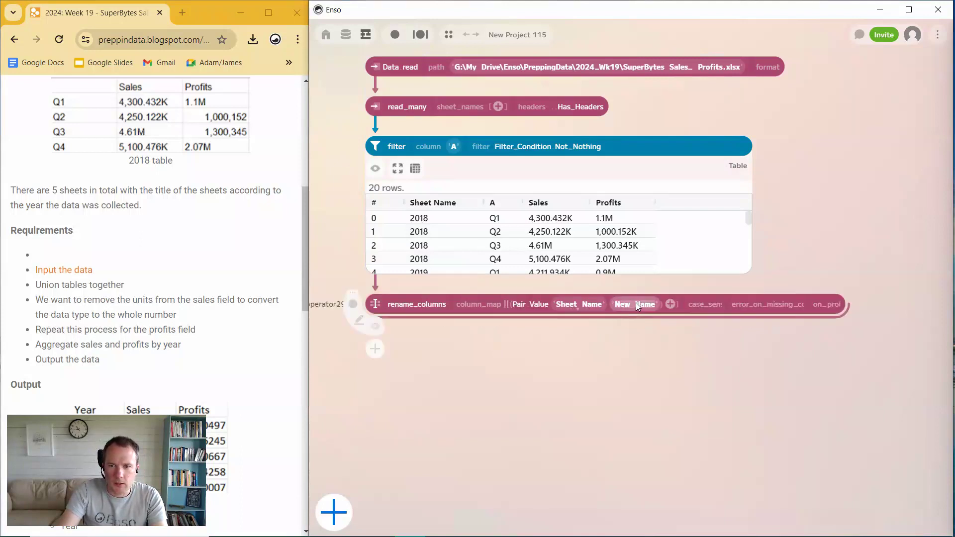
{"action": "type", "text": "Year"}
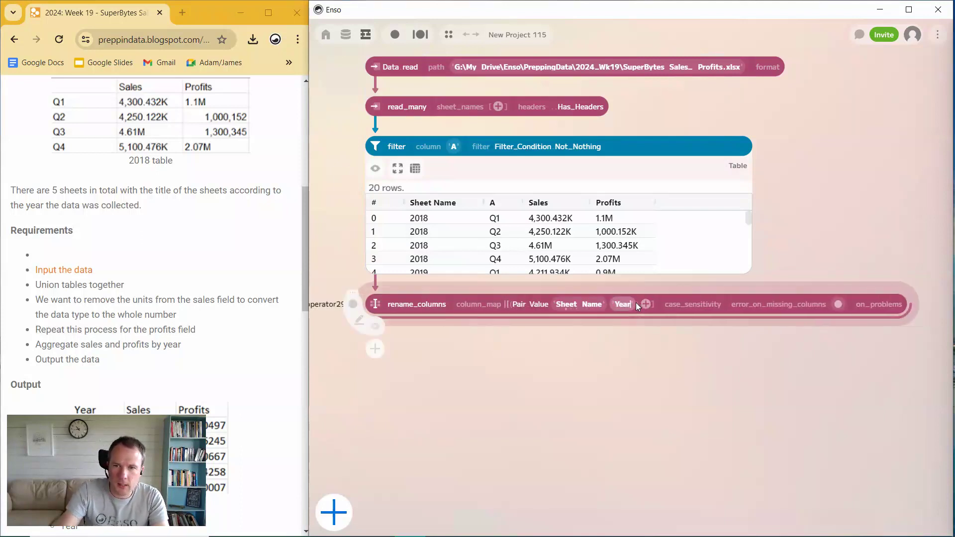
Add a second mapping to rename_columns that renames column A to Quarter.
{"action": "left_click", "coordinate": [643, 303]}
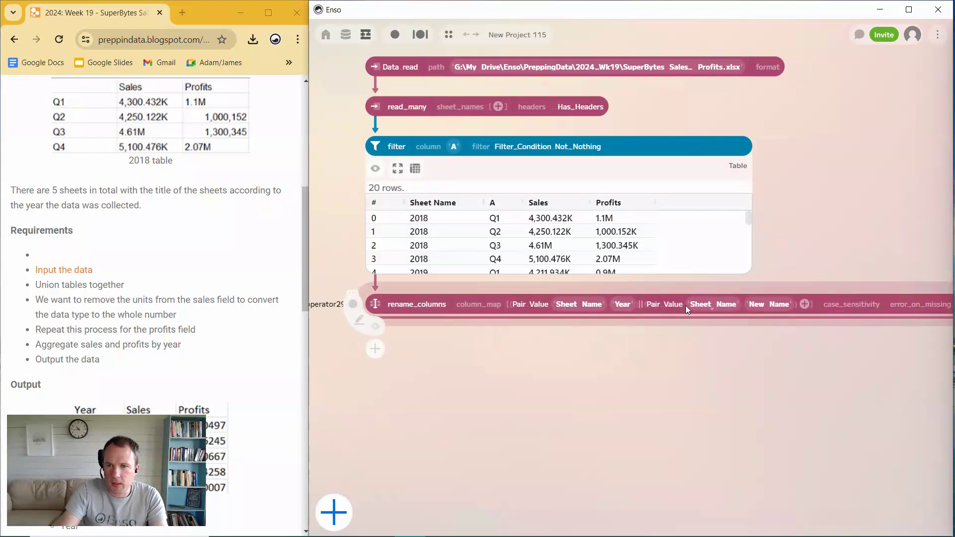
{"action": "left_click", "coordinate": [712, 304]}
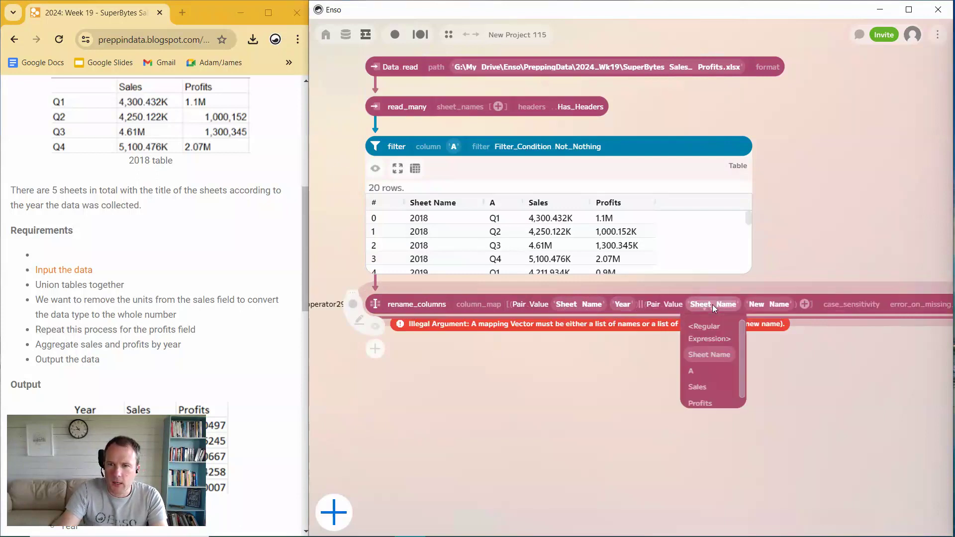
{"action": "left_click", "coordinate": [702, 370]}
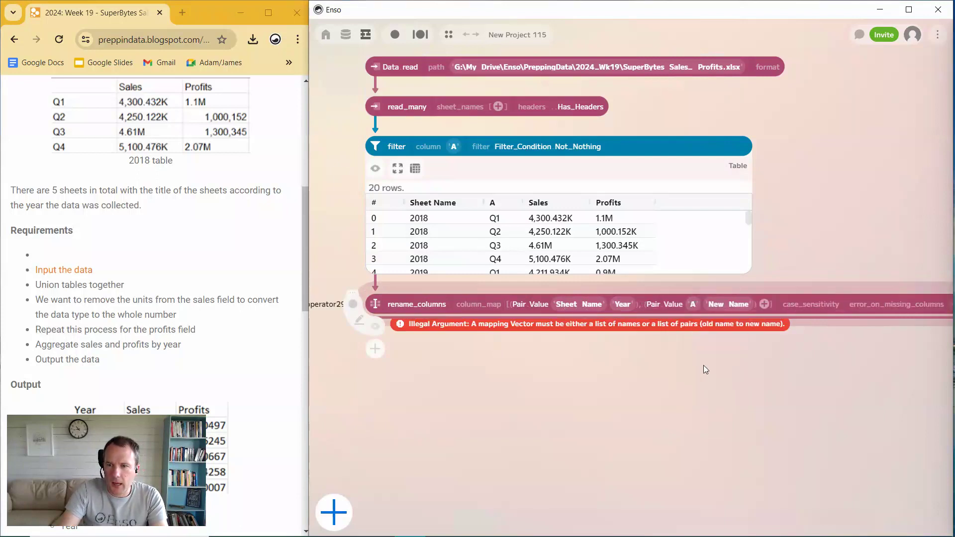
{"action": "left_click", "coordinate": [729, 308]}
{"action": "type", "text": "Qua"}
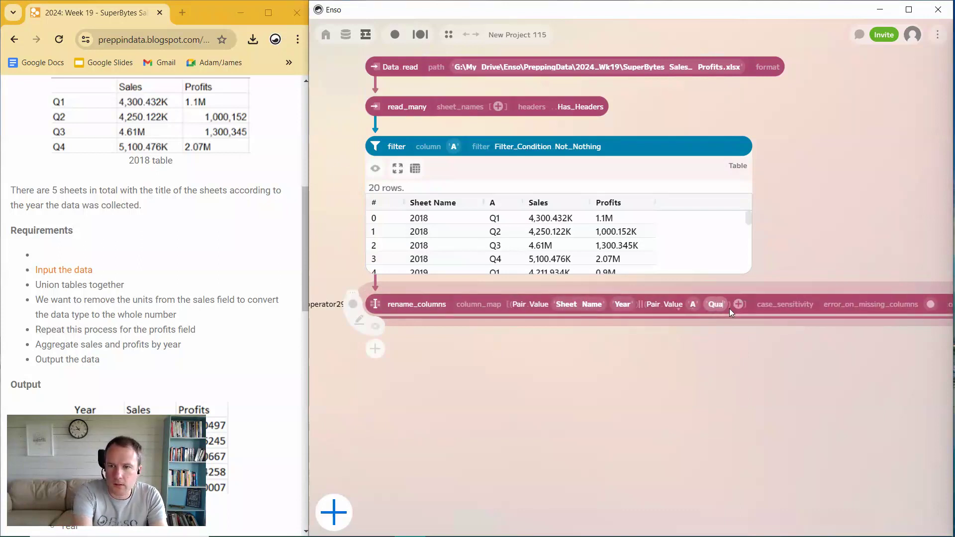
{"action": "type", "text": "rter"}
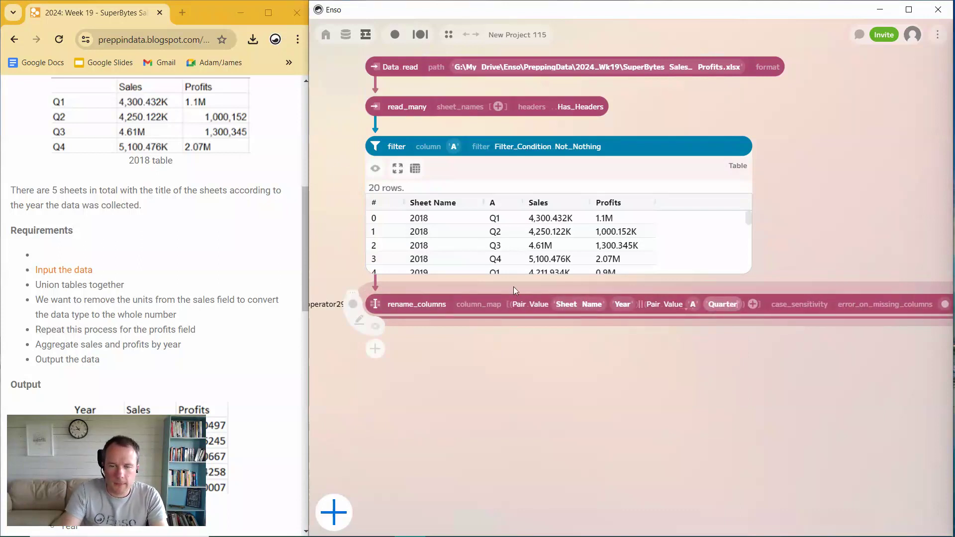
Show the rename_columns table preview, hide the filter's preview, and space the rename_columns component just beneath the filter.
{"action": "left_click", "coordinate": [375, 327]}
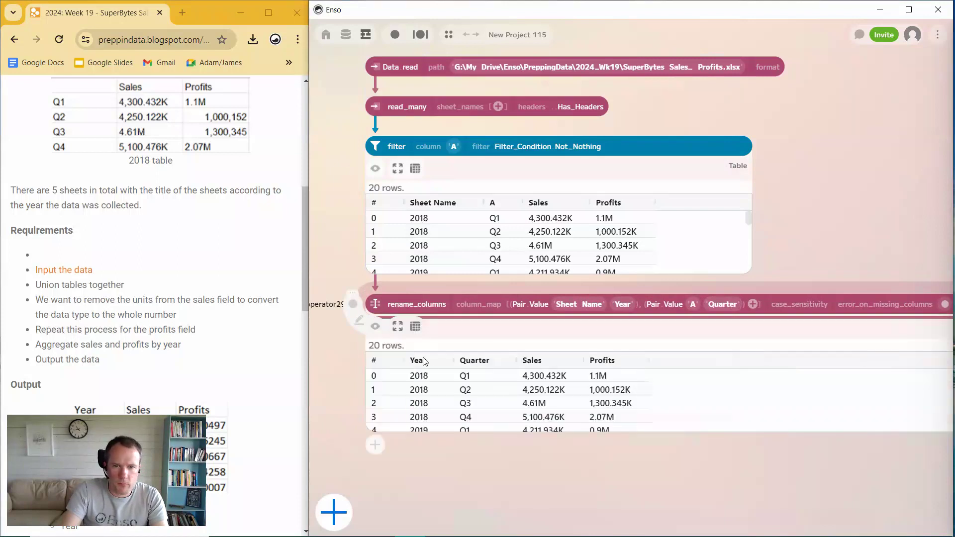
{"action": "left_click", "coordinate": [376, 170]}
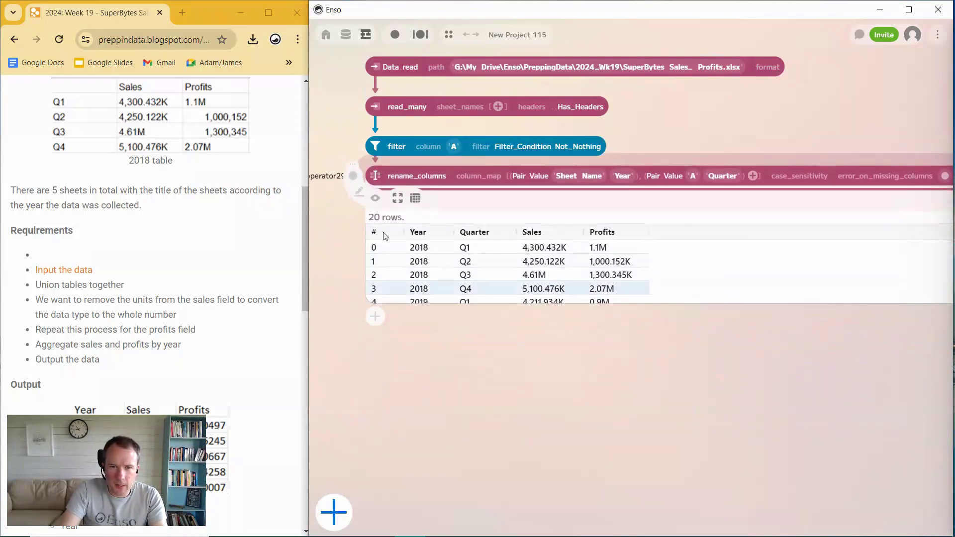
{"action": "left_click_drag", "start_coordinate": [380, 177], "coordinate": [379, 186]}
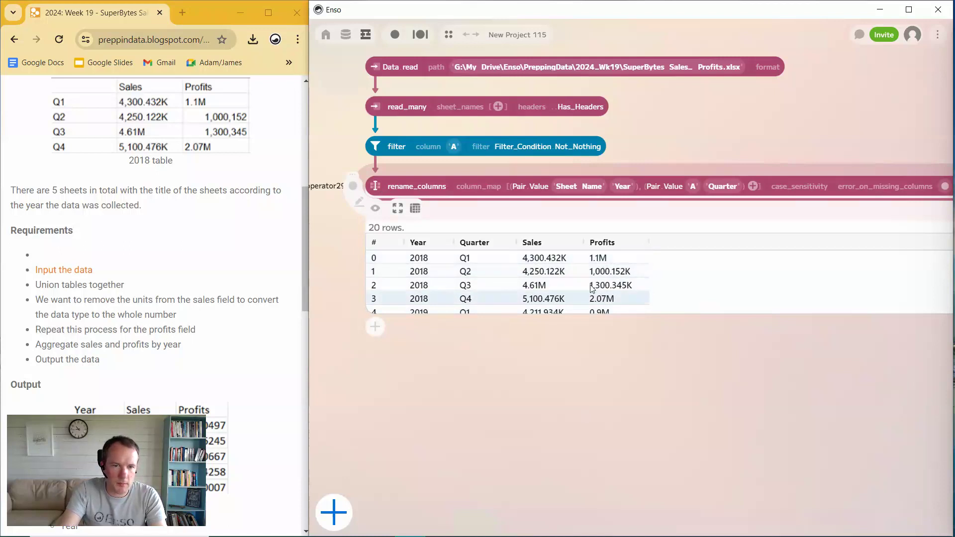
Add a transpose component after rename_columns and show its table preview.
{"action": "left_click", "coordinate": [374, 331]}
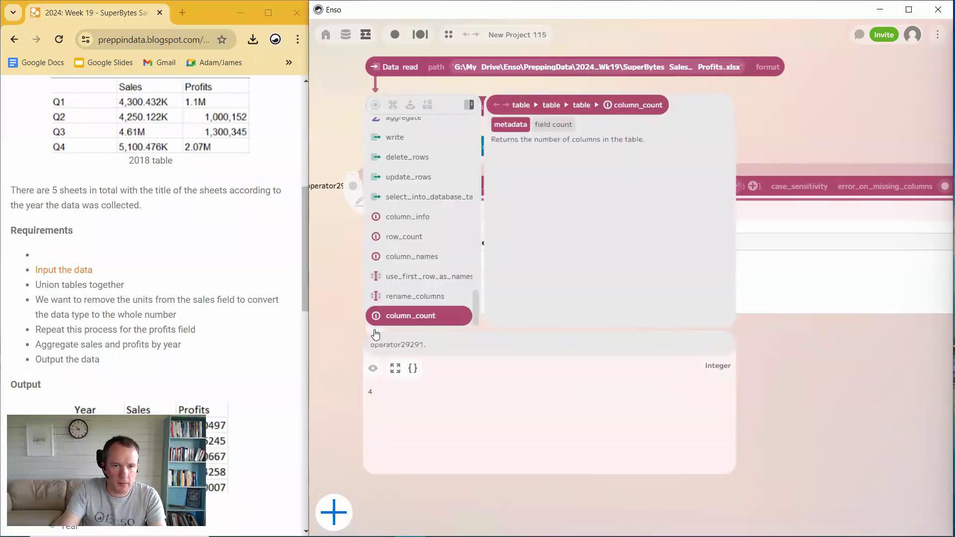
{"action": "type", "text": "trab"}
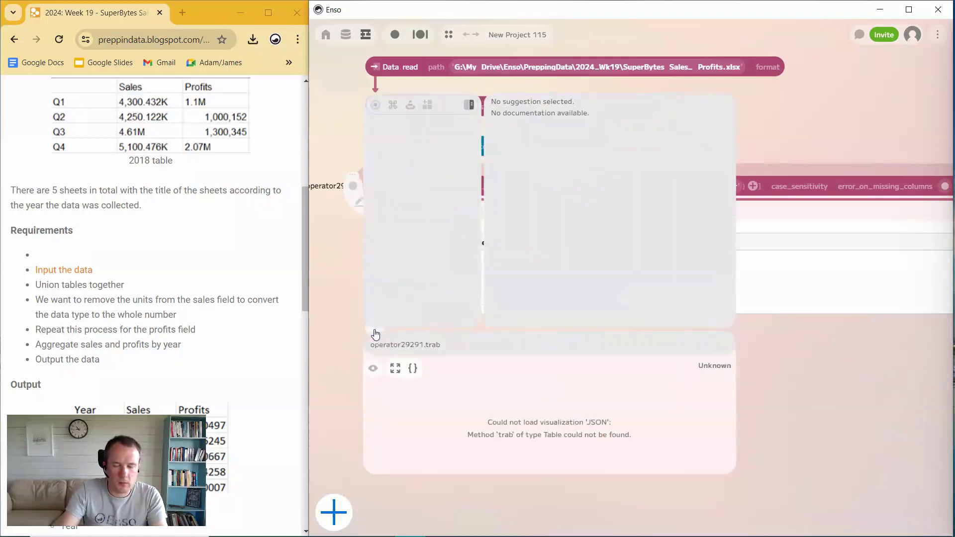
{"action": "key", "text": "BackSpace"}
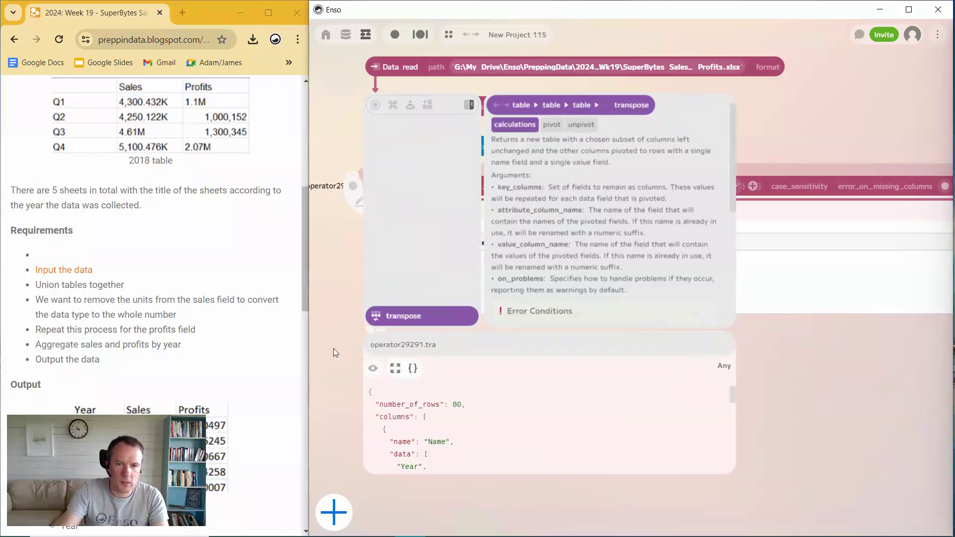
{"action": "left_click", "coordinate": [401, 317]}
{"action": "left_click", "coordinate": [377, 367]}
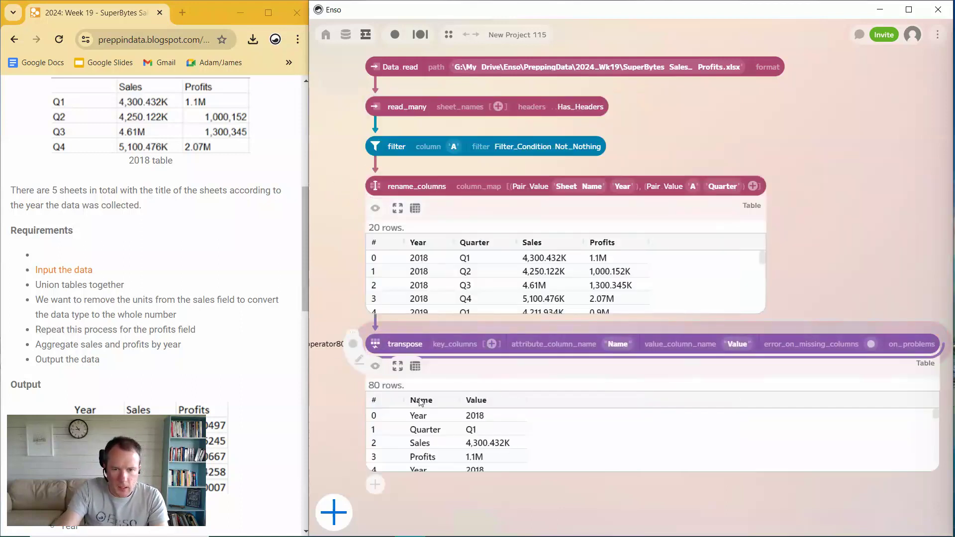
Set the transpose component's key_columns to Year and Quarter.
{"action": "left_click", "coordinate": [491, 343]}
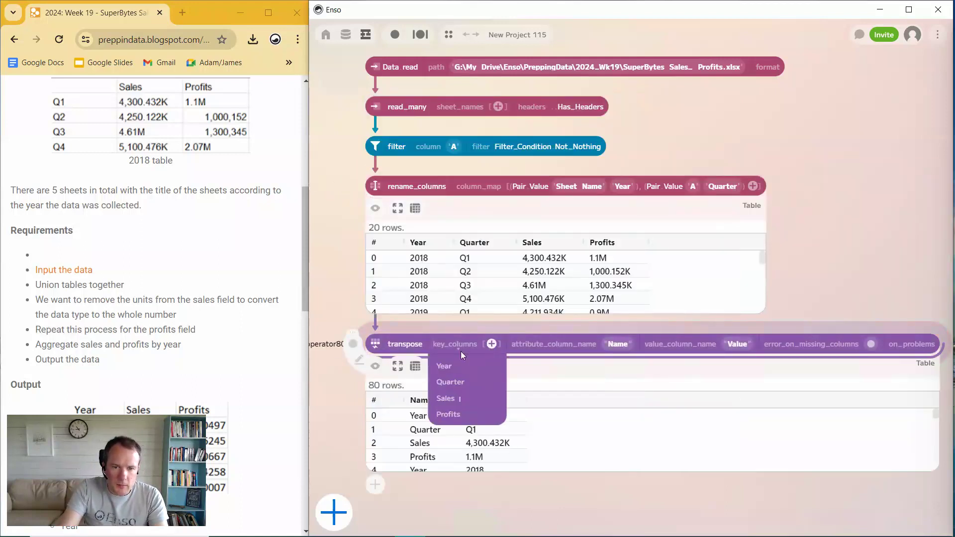
{"action": "left_click", "coordinate": [451, 367]}
{"action": "left_click", "coordinate": [518, 344]}
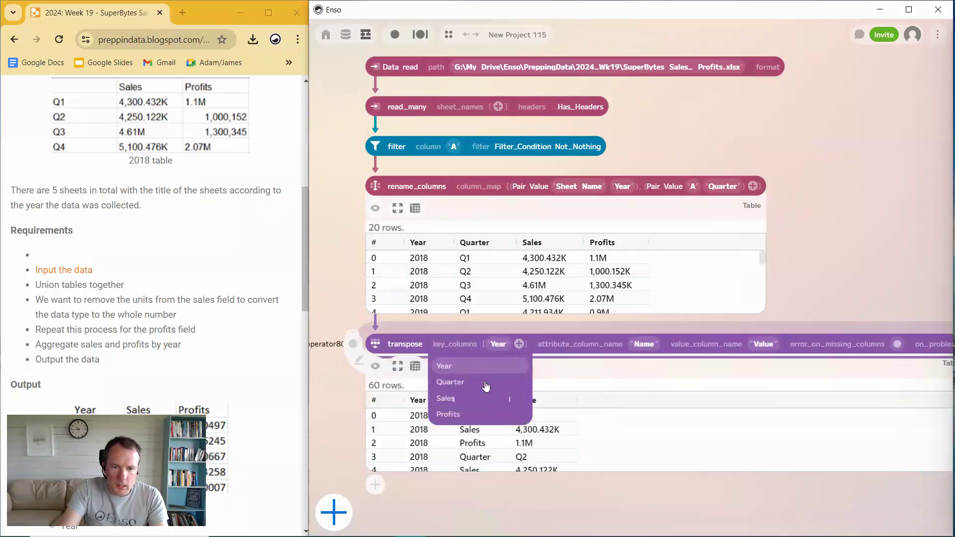
{"action": "left_click", "coordinate": [483, 386]}
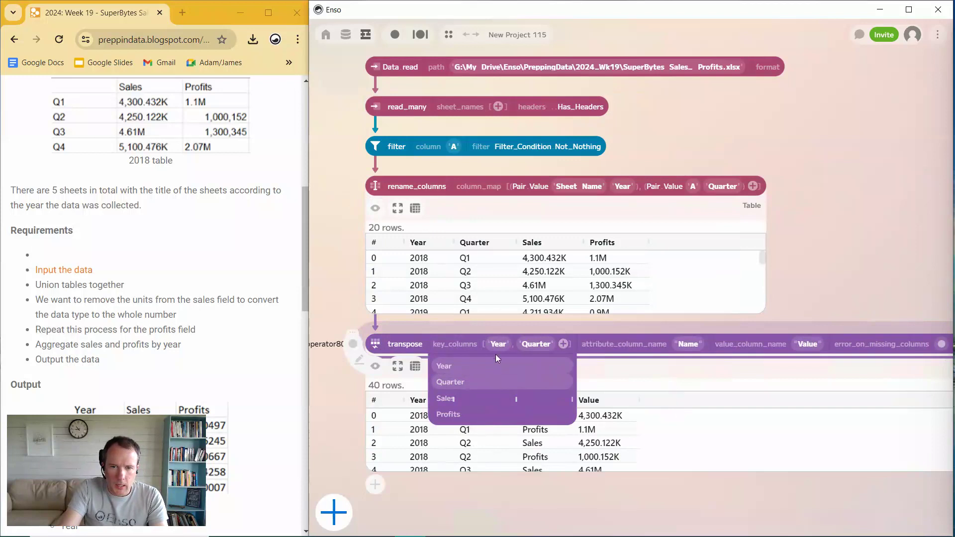
{"action": "left_click", "coordinate": [615, 386]}
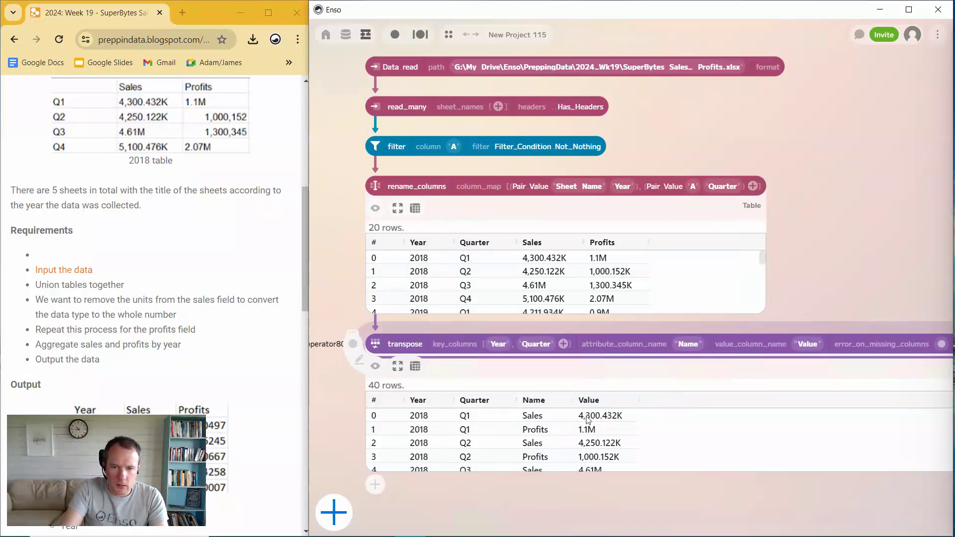
Hide the rename_columns preview and move the transpose component up directly beneath rename_columns.
{"action": "scroll", "coordinate": [499, 426], "scroll_direction": "down", "scroll_amount": 1}
{"action": "scroll", "coordinate": [527, 423], "scroll_direction": "up", "scroll_amount": 1}
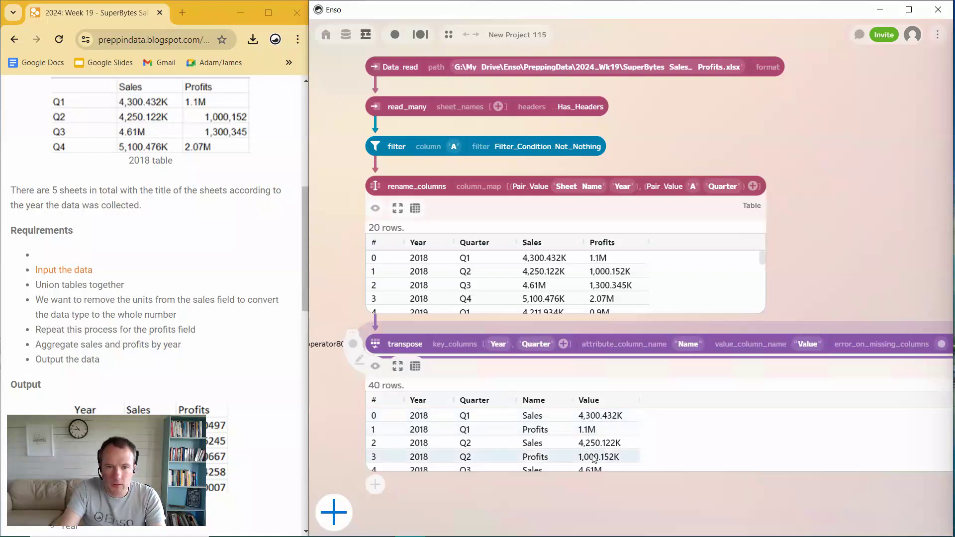
{"action": "left_click", "coordinate": [377, 210]}
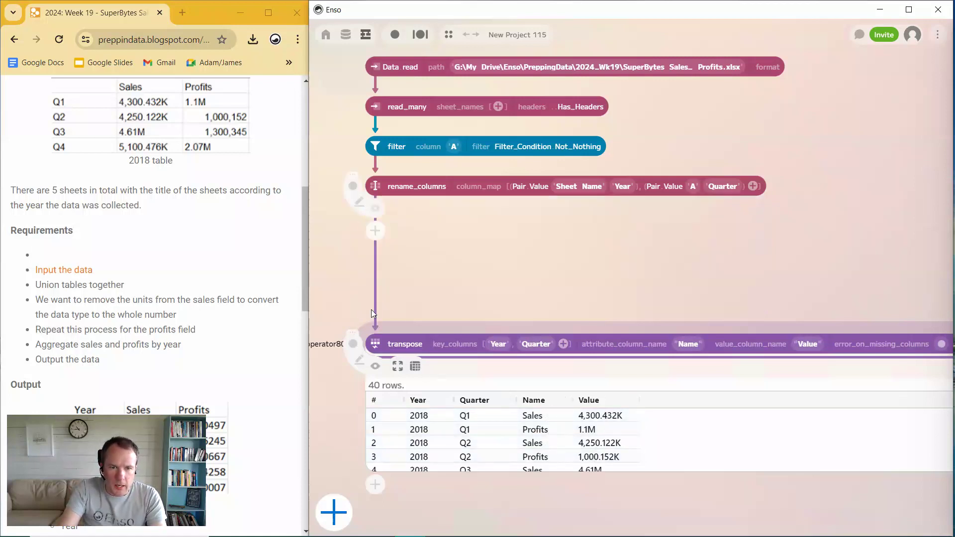
{"action": "left_click_drag", "start_coordinate": [371, 348], "coordinate": [377, 231]}
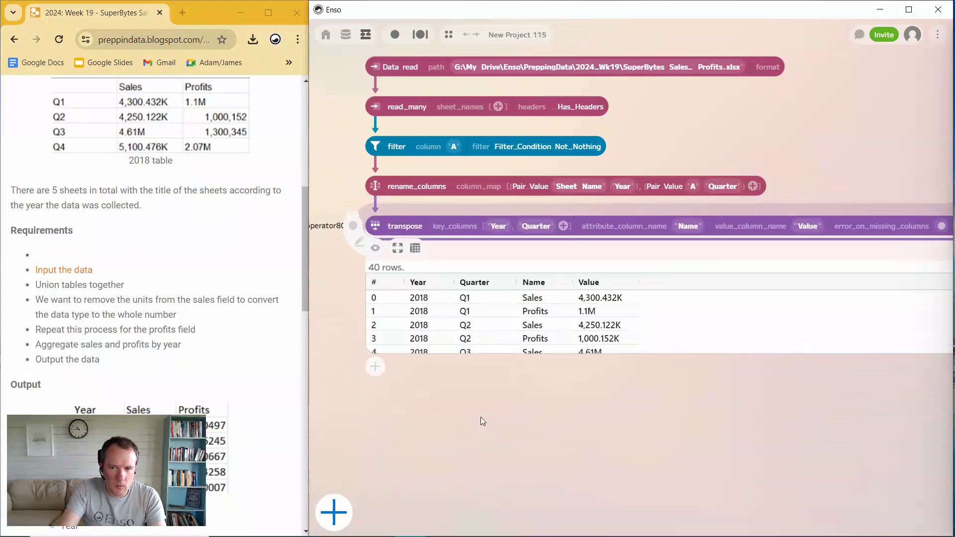
Add a set component after transpose and make its value an Expression.
{"action": "left_click", "coordinate": [377, 368]}
{"action": "type", "text": "s"}
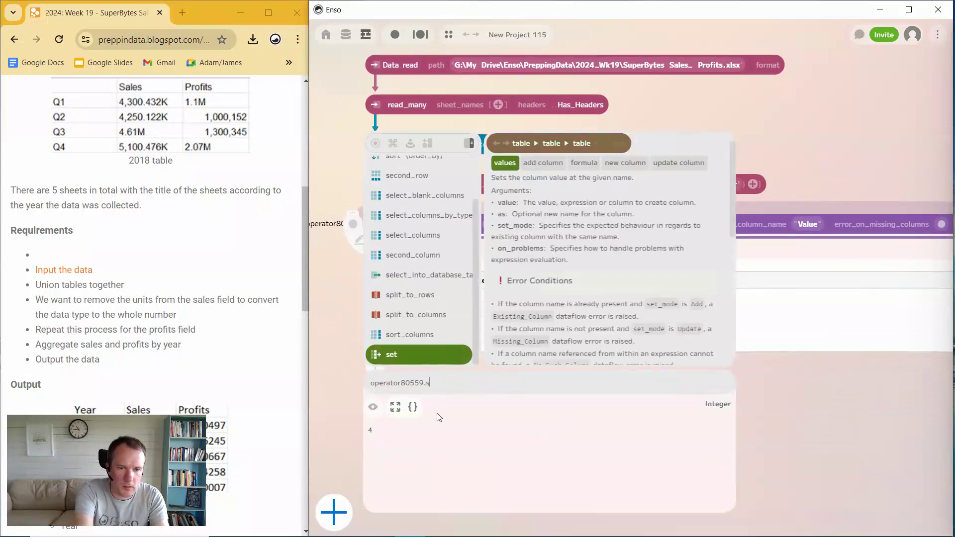
{"action": "type", "text": "et"}
{"action": "key", "text": "Return"}
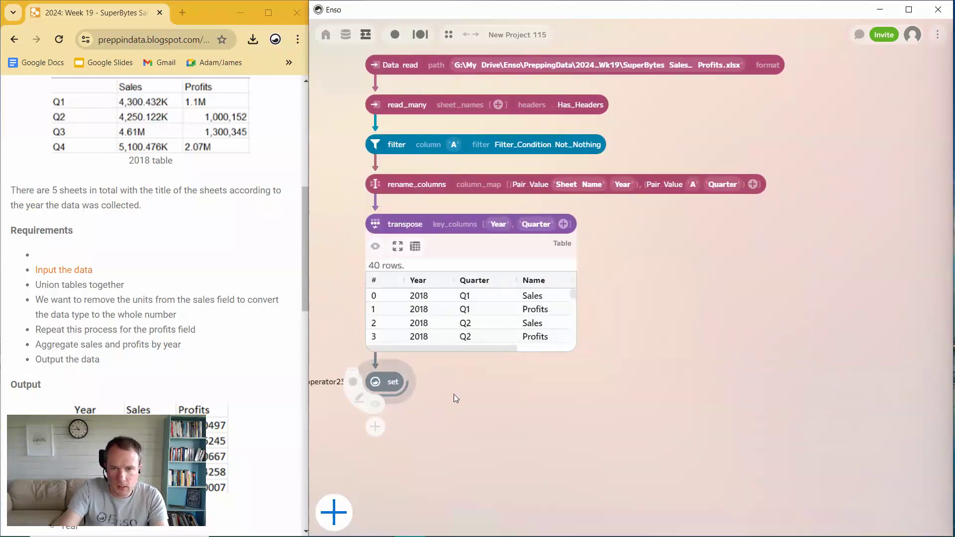
{"action": "left_click", "coordinate": [418, 382]}
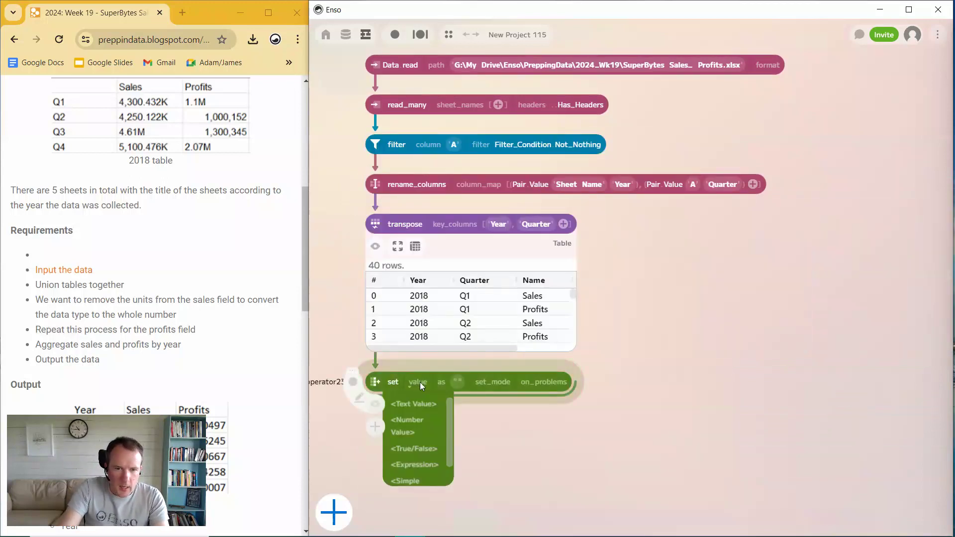
{"action": "scroll", "coordinate": [426, 439], "scroll_direction": "down", "scroll_amount": 1}
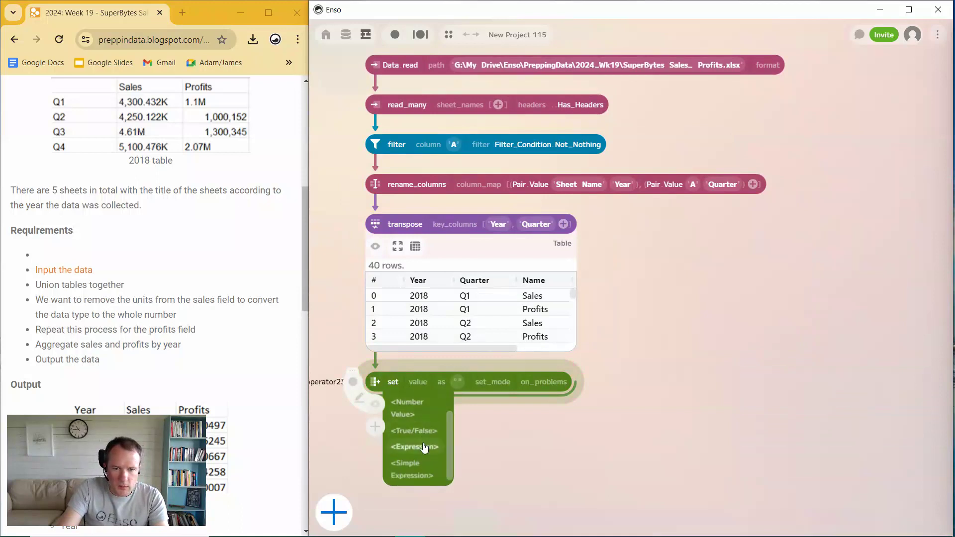
{"action": "left_click", "coordinate": [423, 446]}
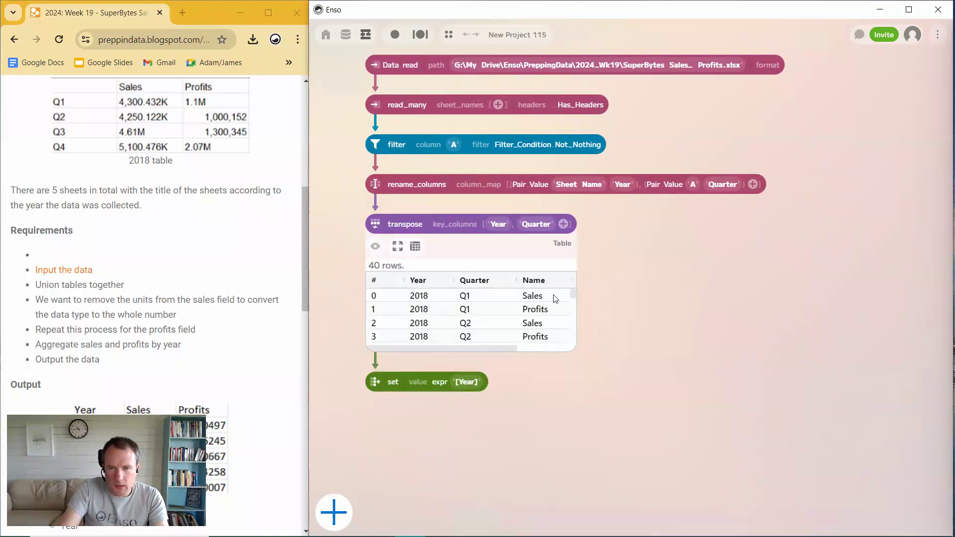
Widen the transpose preview to include the Value column and begin the set expression with if contains([Value], "K") then 1000.
{"action": "left_click_drag", "start_coordinate": [576, 316], "coordinate": [742, 314]}
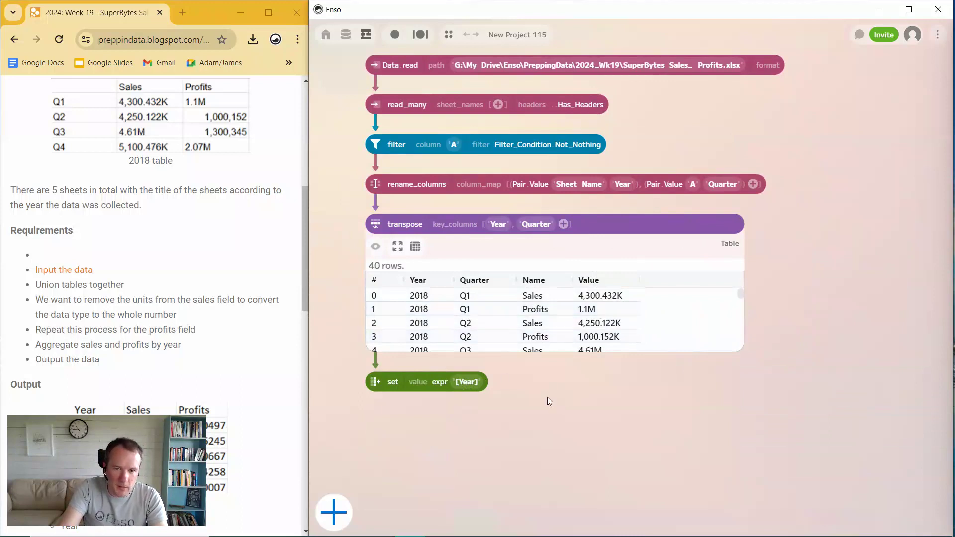
{"action": "left_click", "coordinate": [465, 381]}
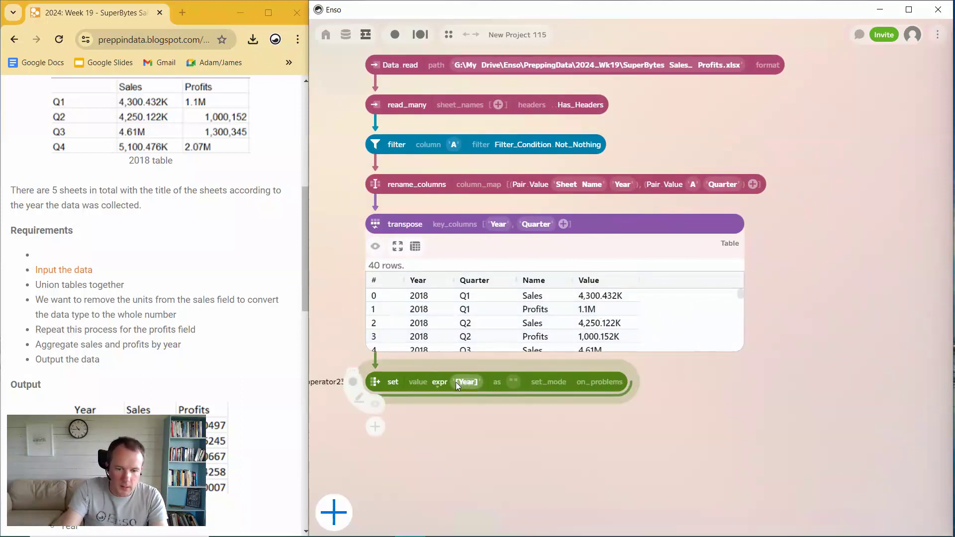
{"action": "type", "text": "if"}
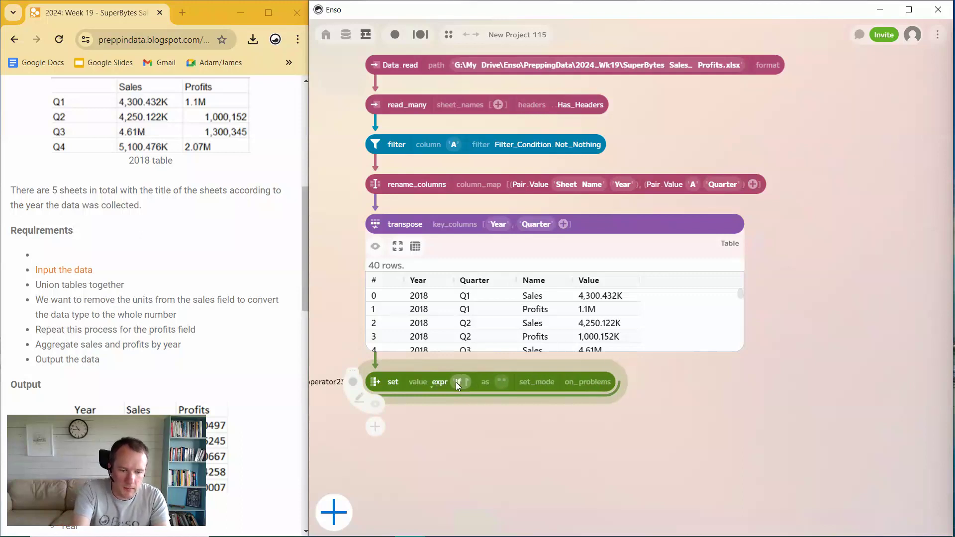
{"action": "type", "text": " con"}
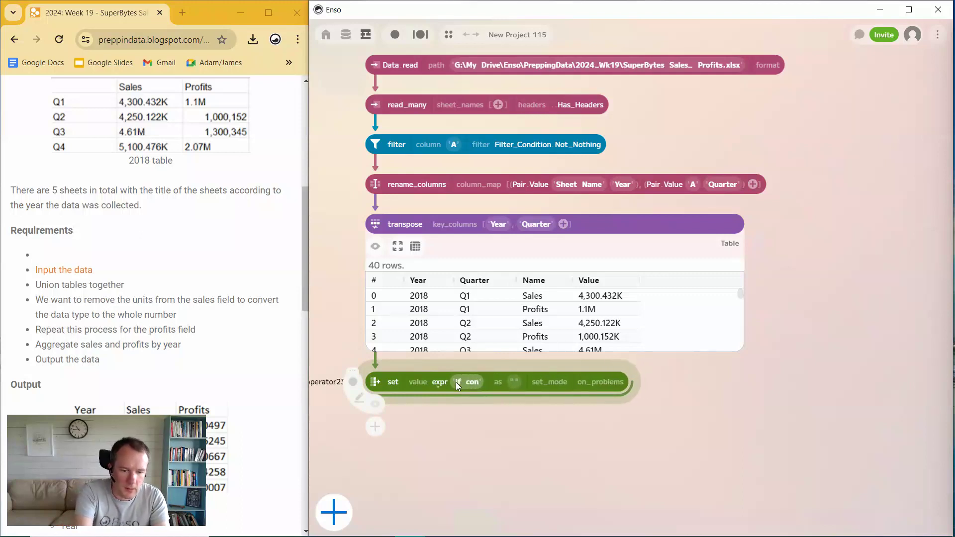
{"action": "type", "text": "tains("}
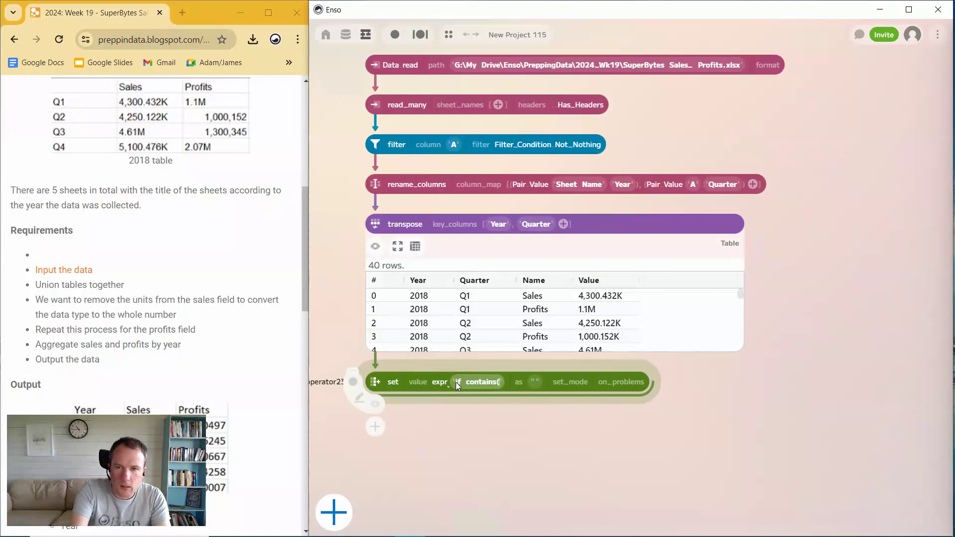
{"action": "type", "text": "[Val"}
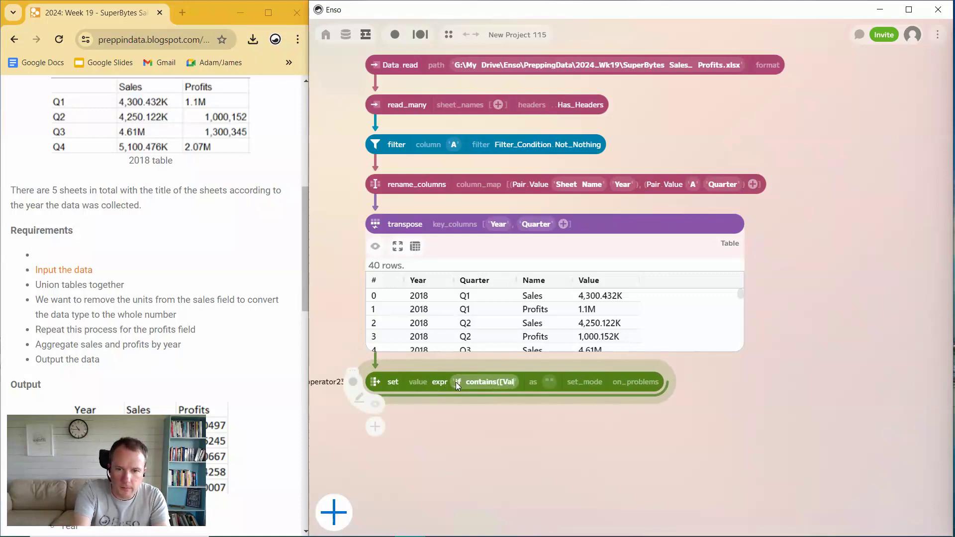
{"action": "type", "text": "ue], "}
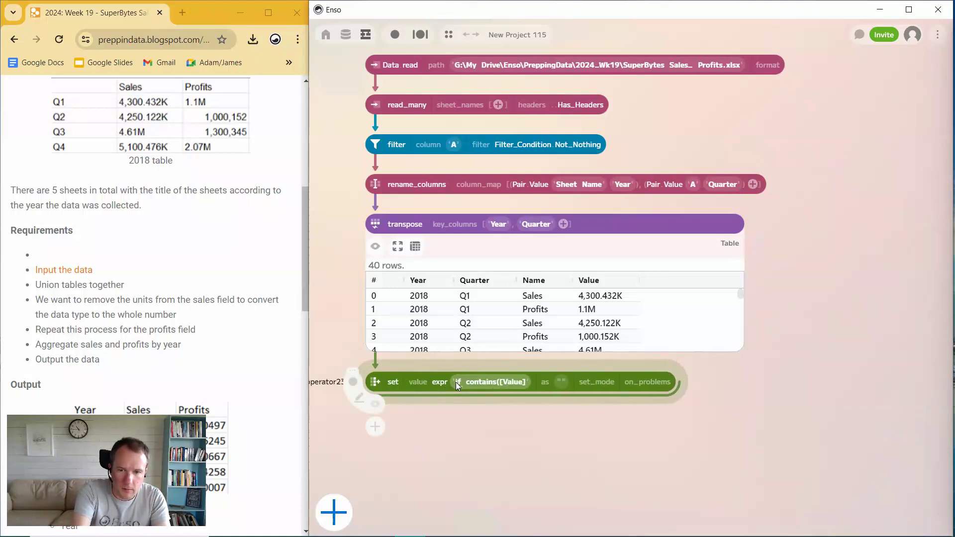
{"action": "type", "text": "\""}
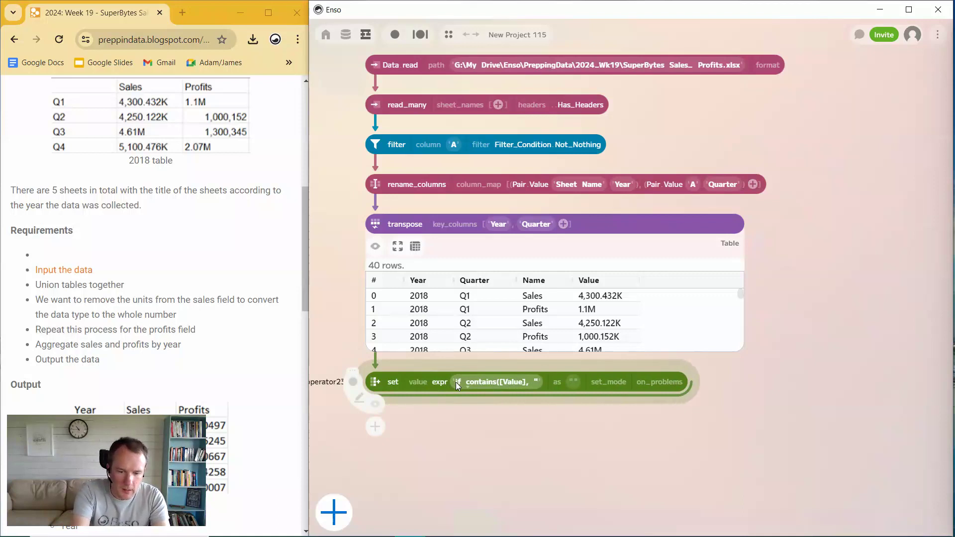
{"action": "type", "text": "K\""}
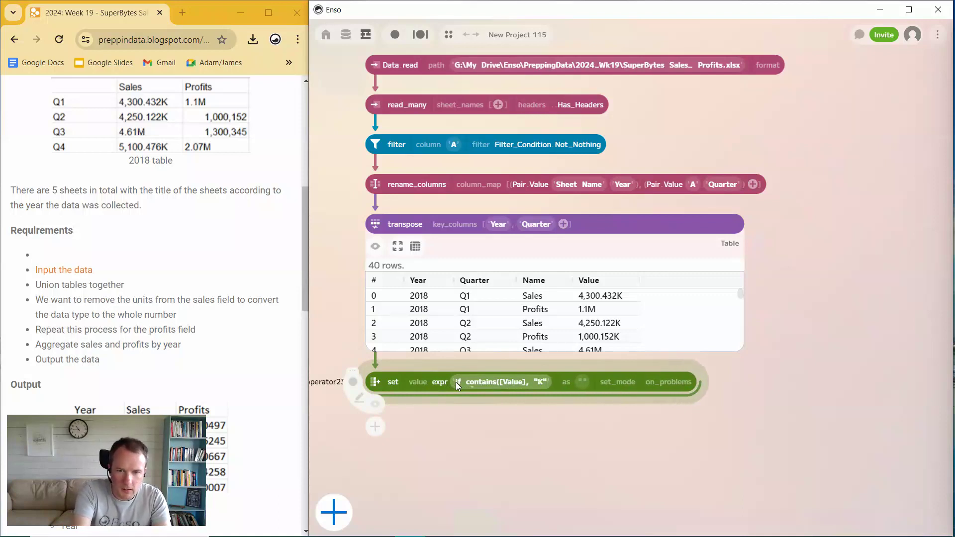
{"action": "type", "text": ") t"}
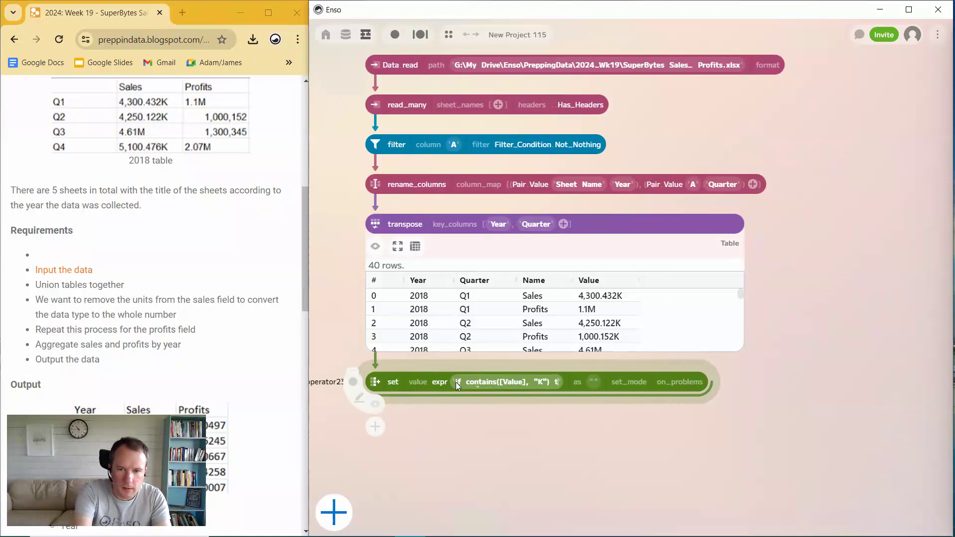
{"action": "type", "text": "hen 1000"}
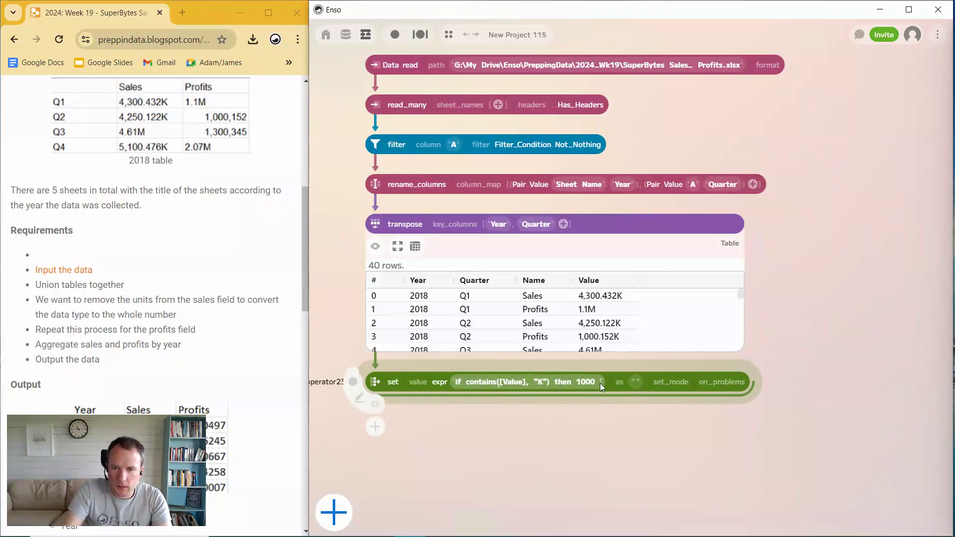
Extend the set expression with if contains([Value], "M") then 1000000 else 1, and name the new column Mult.
{"action": "type", "text": "if contains([Value], \"K\") then 1000"}
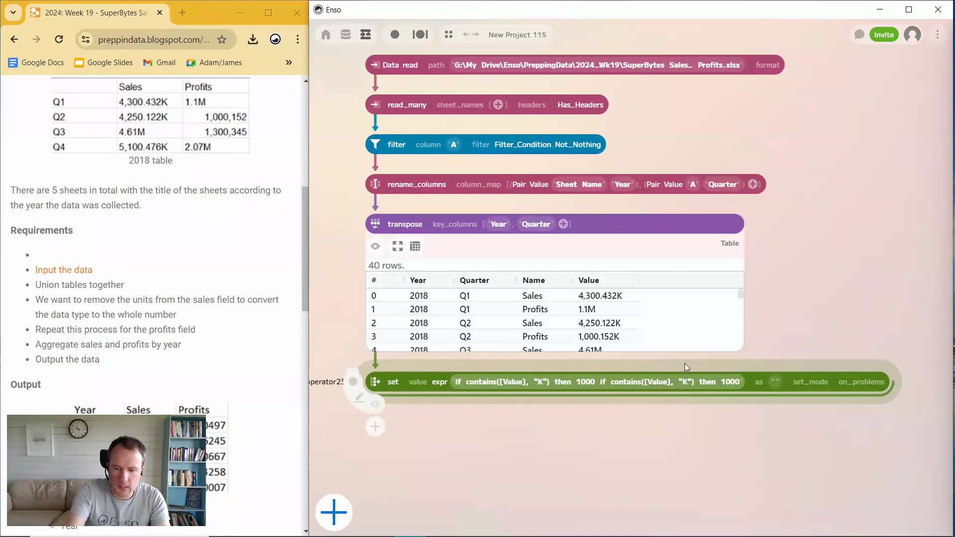
{"action": "key", "text": "BackSpace"}
{"action": "type", "text": "M"}
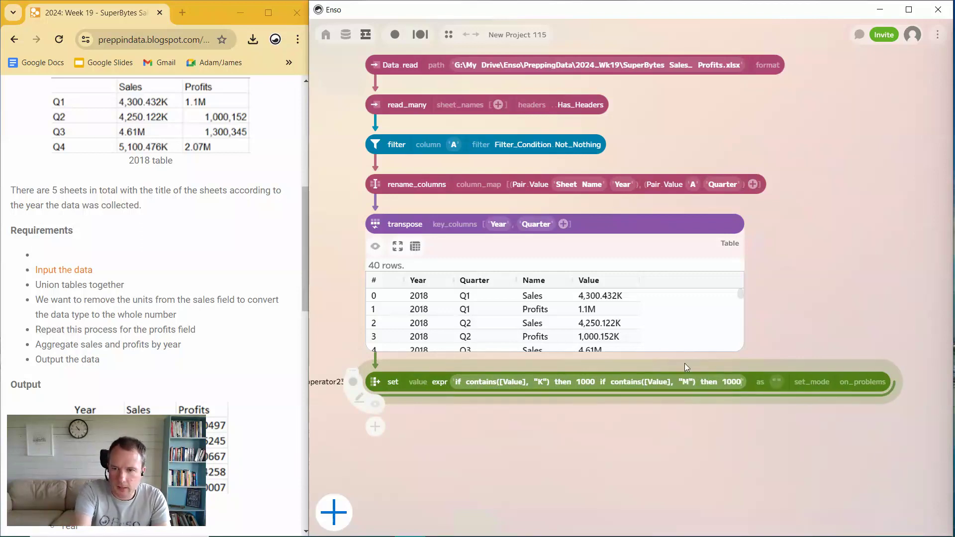
{"action": "type", "text": "000"}
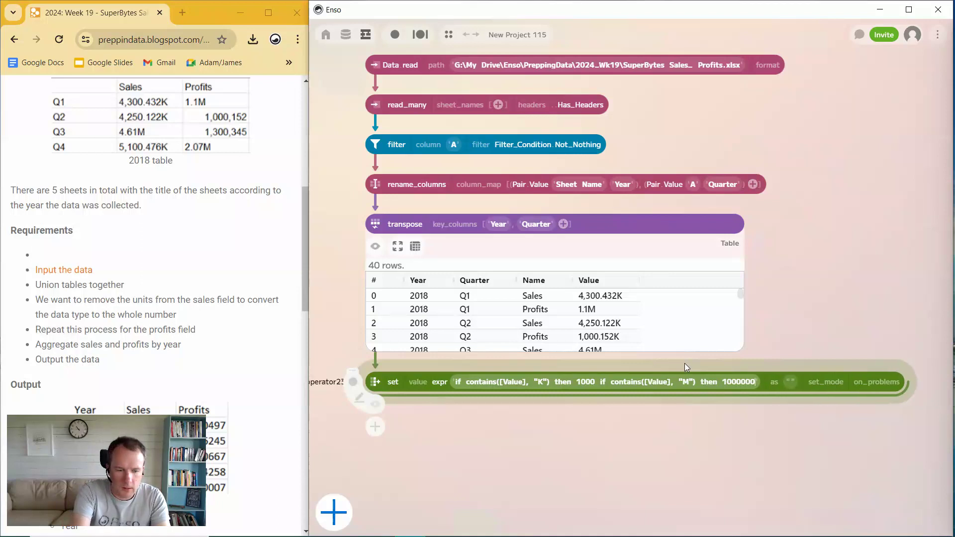
{"action": "type", "text": " else 1"}
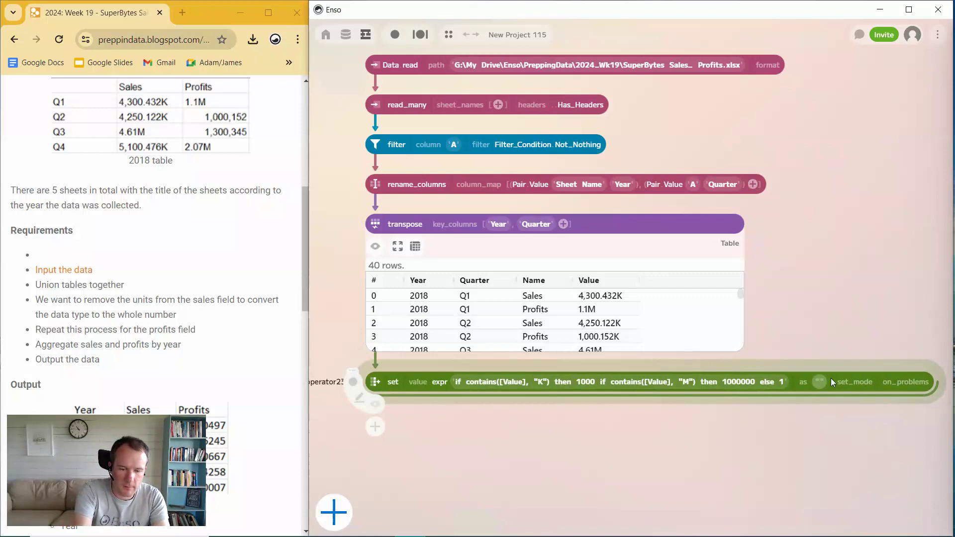
{"action": "type", "text": "Mult"}
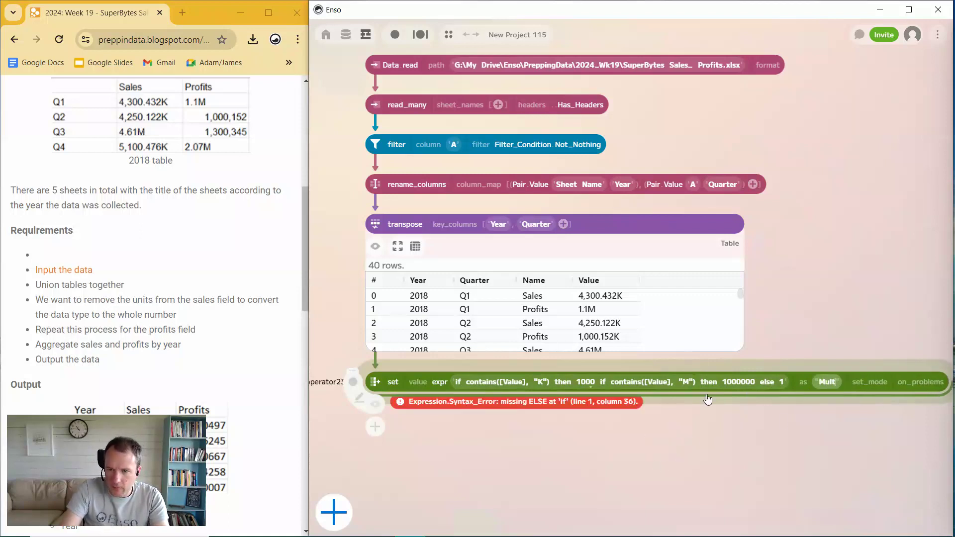
Insert the missing else between the two if clauses of the Mult expression and show a taller preview of its result.
{"action": "left_click", "coordinate": [599, 381]}
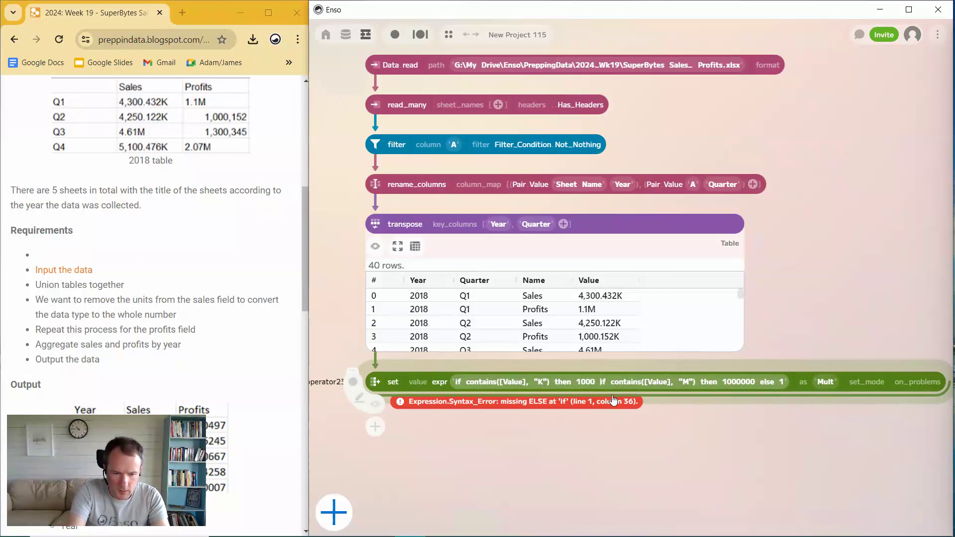
{"action": "type", "text": "else"}
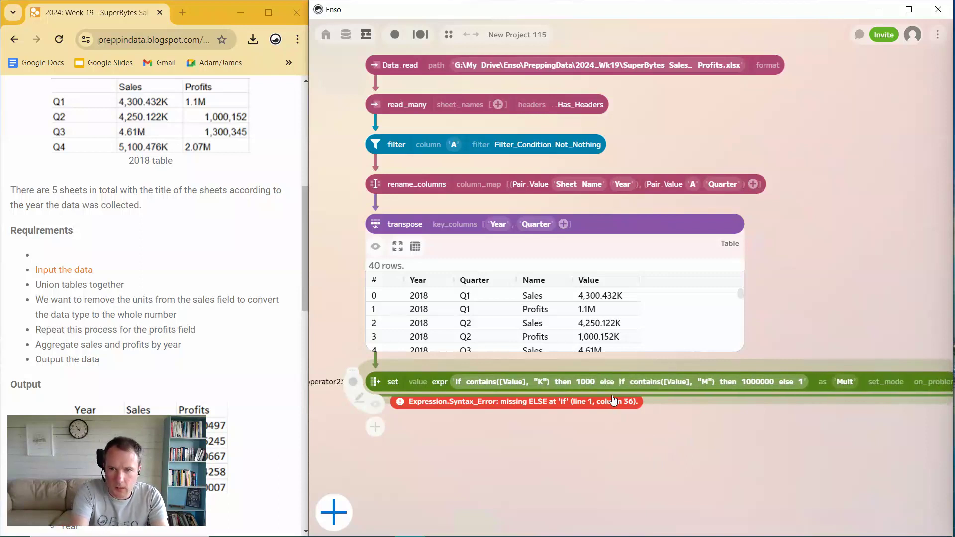
{"action": "left_click", "coordinate": [372, 405]}
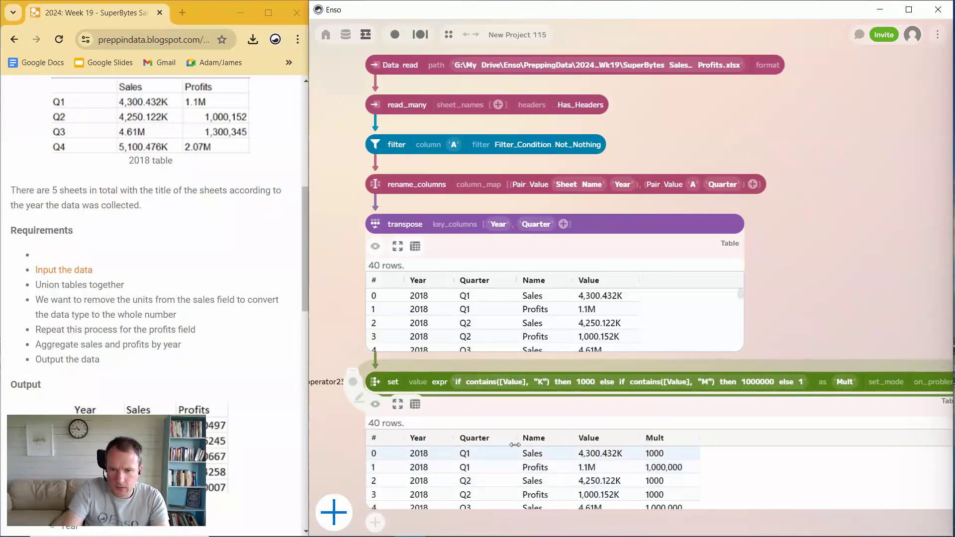
{"action": "scroll", "coordinate": [342, 423], "scroll_direction": "down", "scroll_amount": 5}
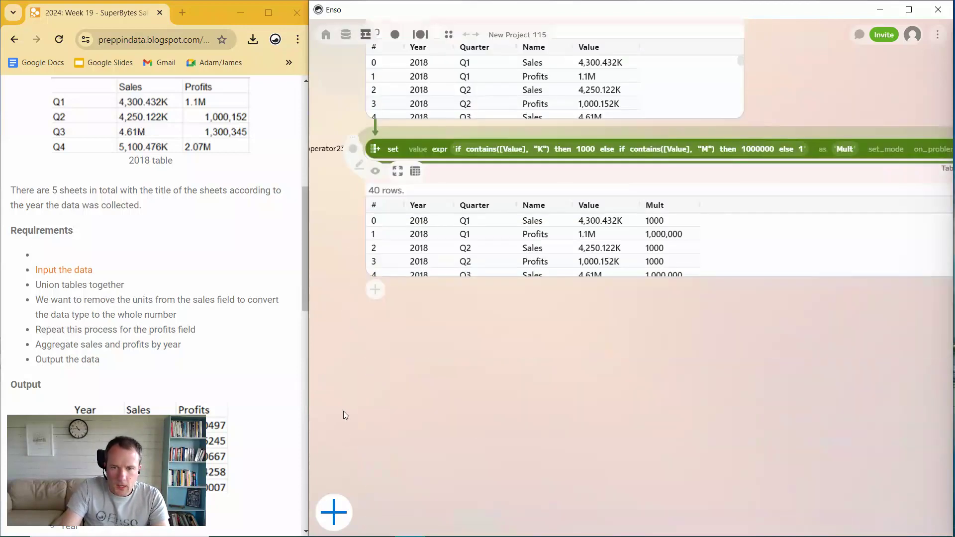
{"action": "left_click_drag", "start_coordinate": [579, 278], "coordinate": [579, 349]}
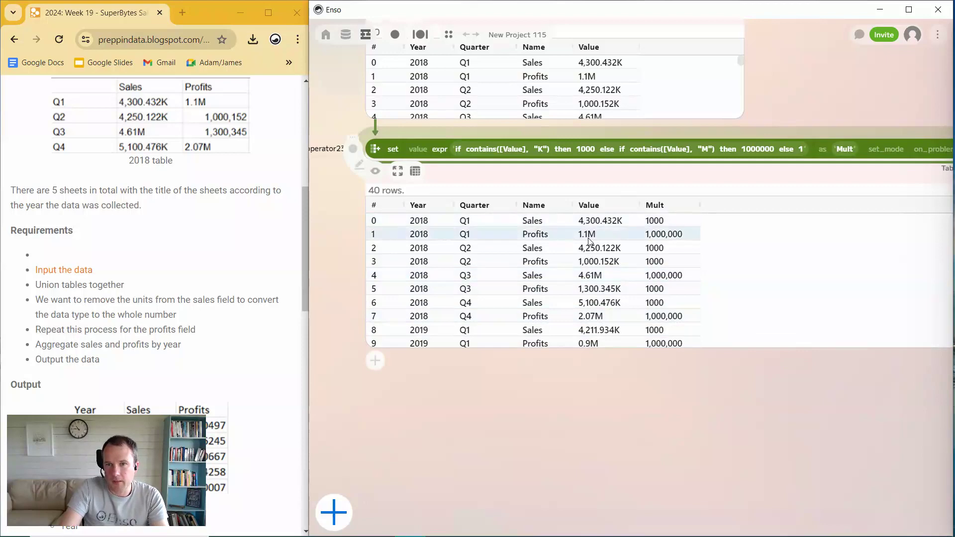
Add a parse component after the Mult set component, parsing the Value column as Float.
{"action": "left_click", "coordinate": [375, 361]}
{"action": "type", "text": "par"}
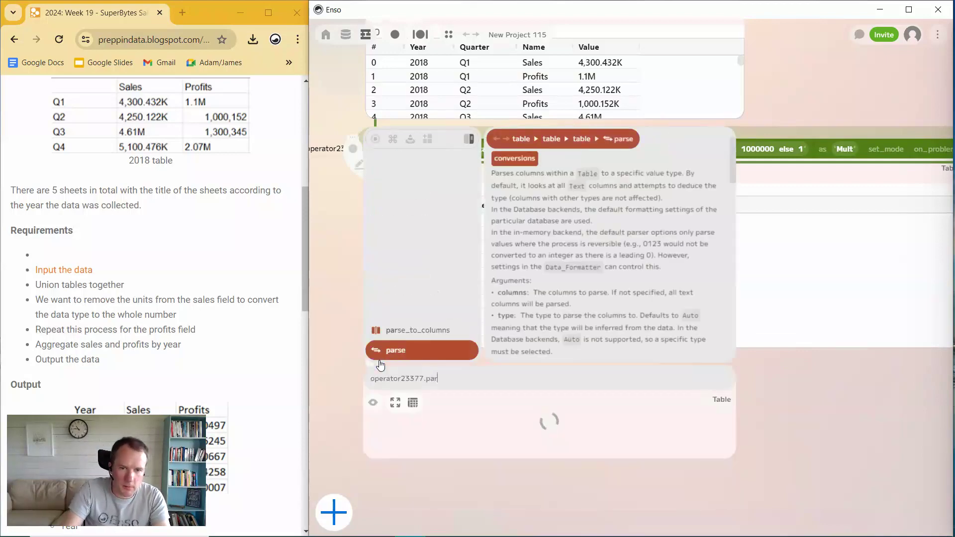
{"action": "left_click", "coordinate": [407, 346]}
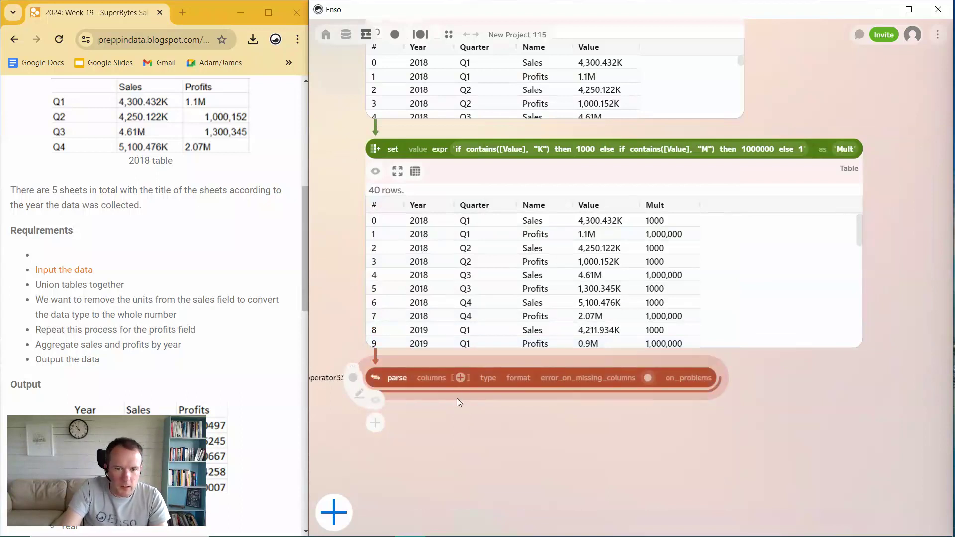
{"action": "left_click", "coordinate": [459, 378]}
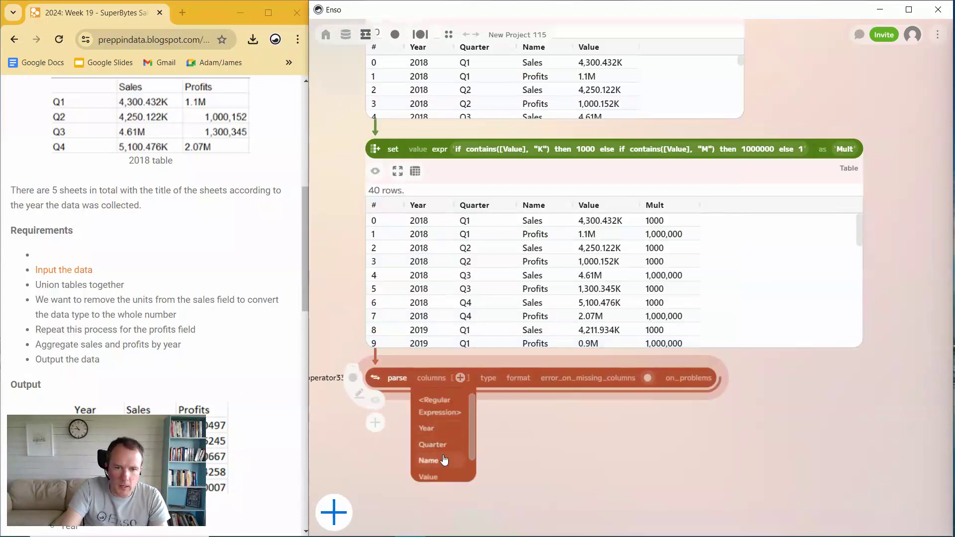
{"action": "left_click", "coordinate": [428, 455]}
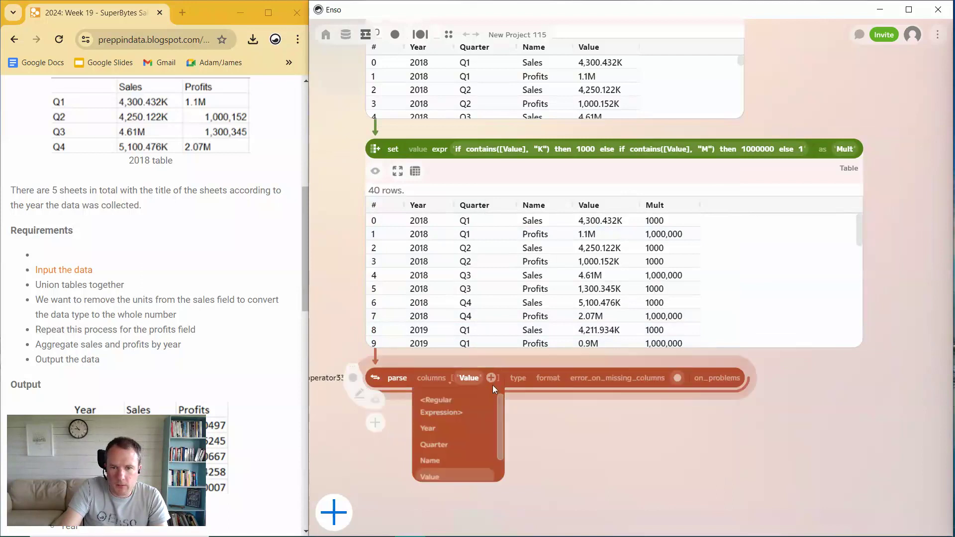
{"action": "left_click", "coordinate": [517, 378]}
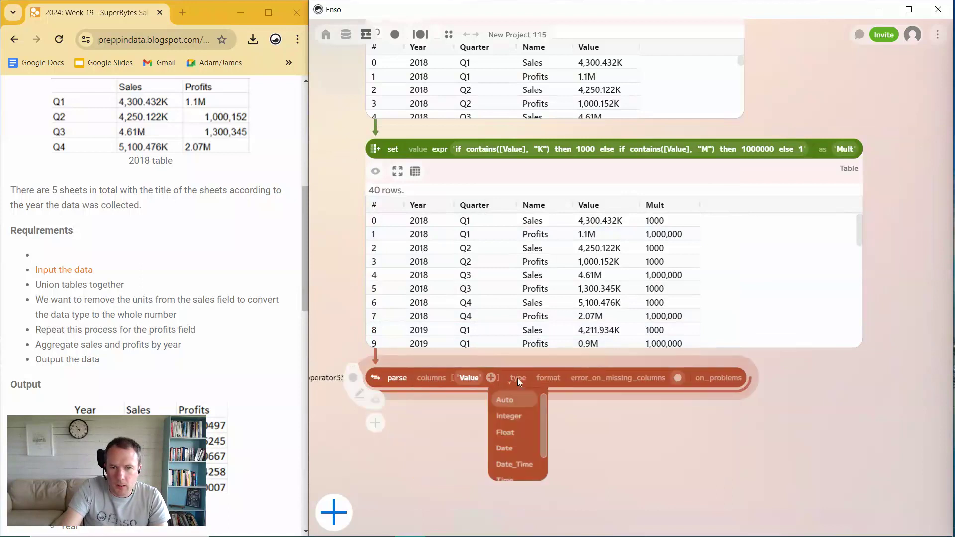
{"action": "left_click", "coordinate": [519, 432]}
Show the parse component's preview and enlarge it to include the Mult column and more rows.
{"action": "left_click", "coordinate": [375, 401]}
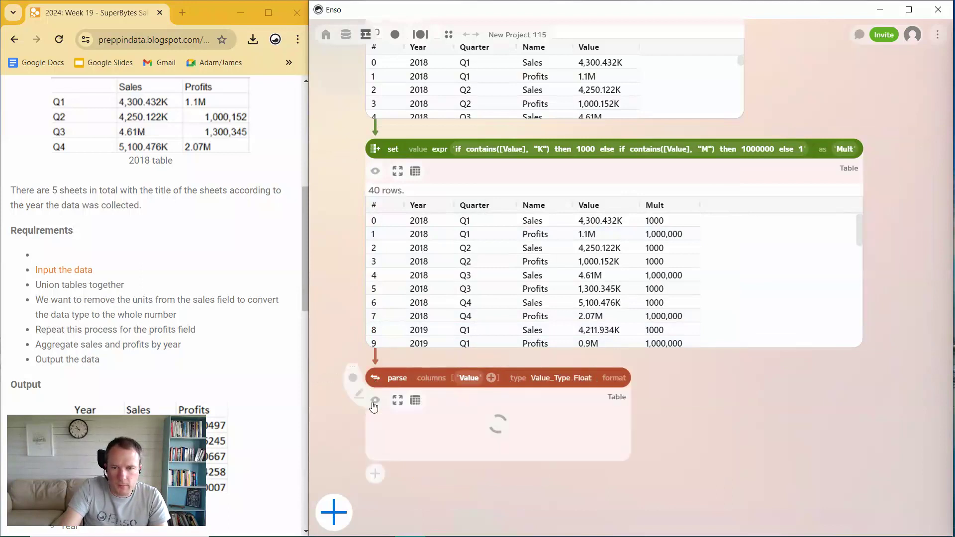
{"action": "scroll", "coordinate": [714, 440], "scroll_direction": "down", "scroll_amount": 3}
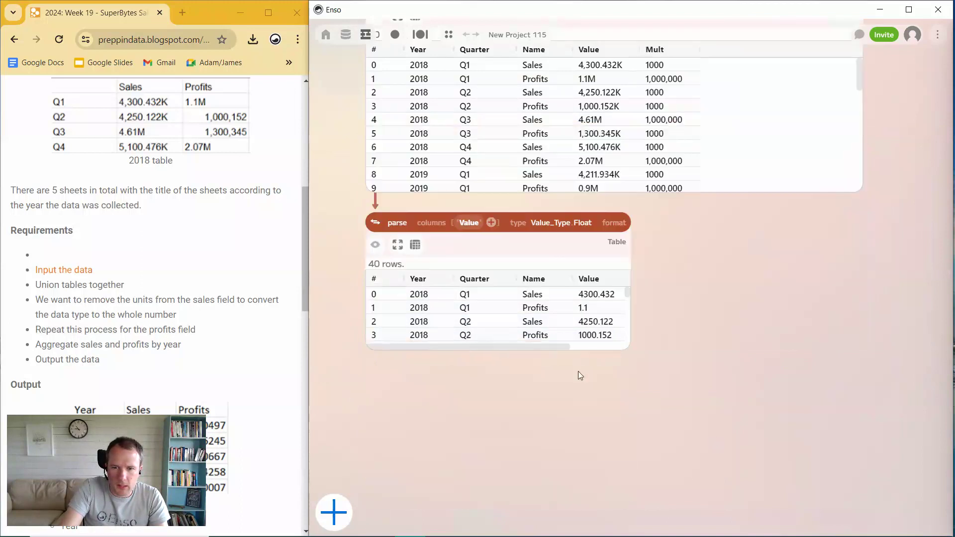
{"action": "left_click_drag", "start_coordinate": [642, 352], "coordinate": [758, 412]}
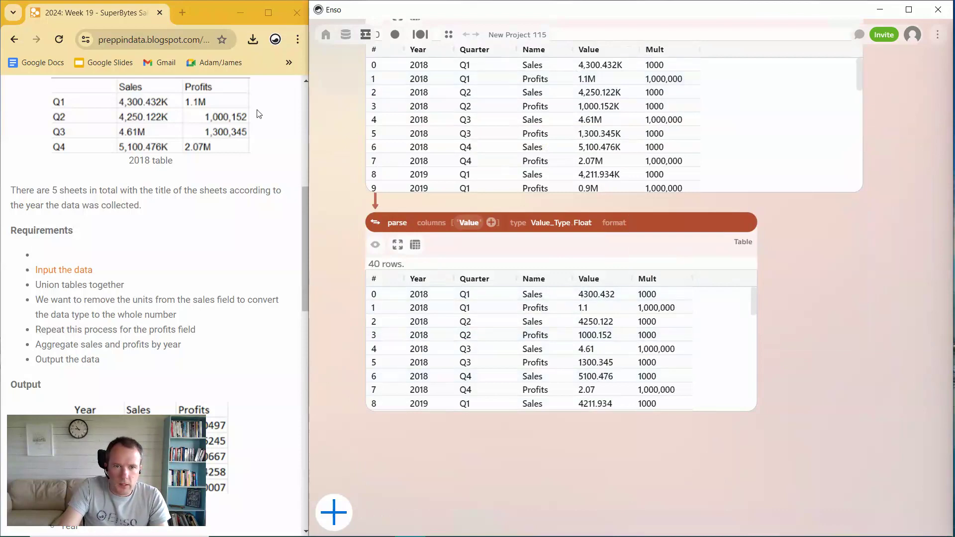
Hide the transpose and Mult set previews and move the set and parse components up to close the gaps beneath transpose.
{"action": "scroll", "coordinate": [349, 224], "scroll_direction": "up", "scroll_amount": 3}
{"action": "scroll", "coordinate": [358, 199], "scroll_direction": "up", "scroll_amount": 3}
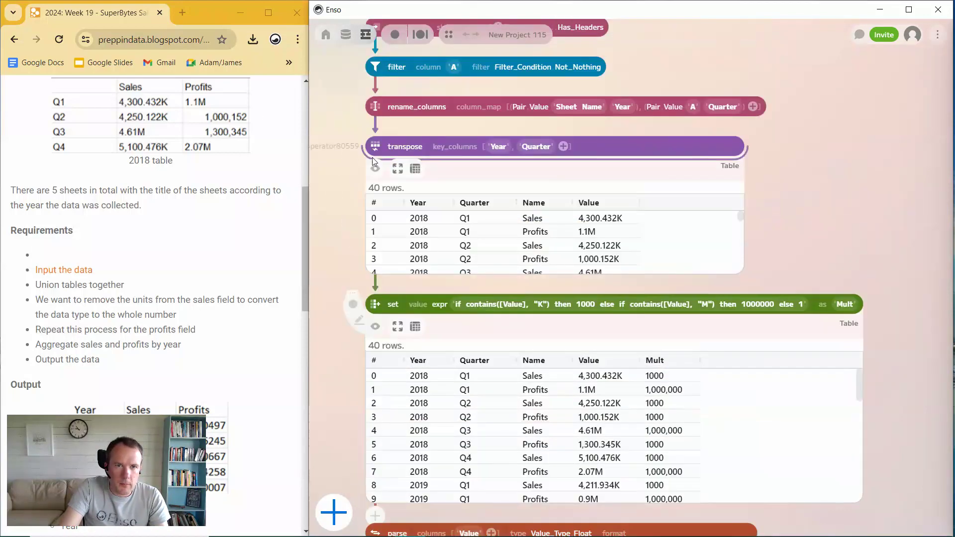
{"action": "left_click", "coordinate": [375, 168]}
{"action": "left_click_drag", "start_coordinate": [375, 304], "coordinate": [379, 186]}
{"action": "left_click", "coordinate": [375, 208]}
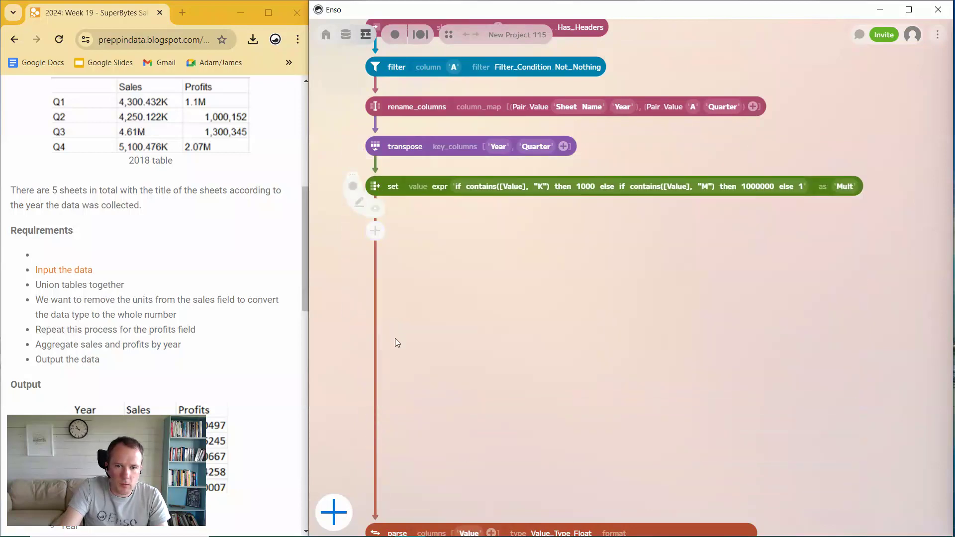
{"action": "scroll", "coordinate": [395, 339], "scroll_direction": "down", "scroll_amount": 2}
{"action": "left_click_drag", "start_coordinate": [374, 458], "coordinate": [374, 147]}
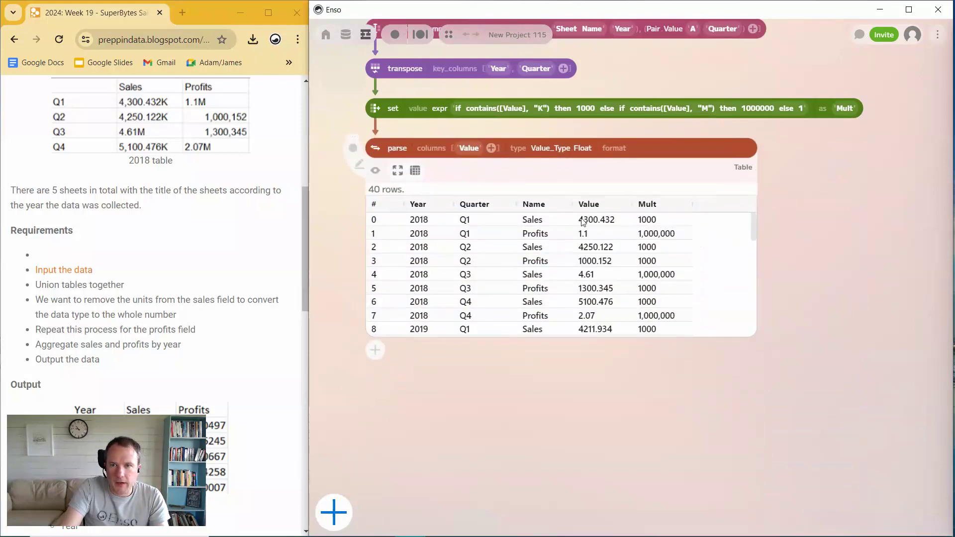
Add a second set component after parse and make its value an Expression.
{"action": "left_click", "coordinate": [378, 351]}
{"action": "type", "text": "set"}
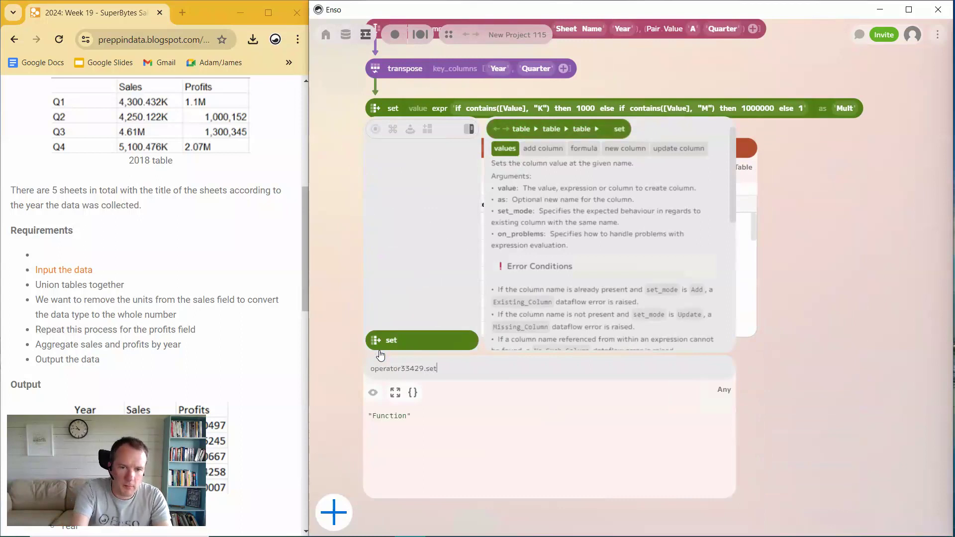
{"action": "key", "text": "Return"}
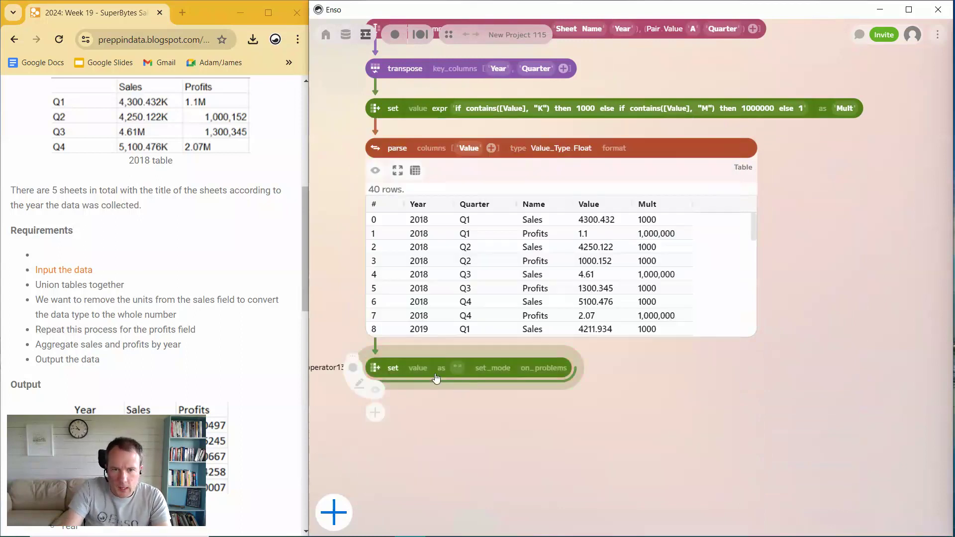
{"action": "left_click", "coordinate": [421, 370]}
{"action": "left_click", "coordinate": [431, 453]}
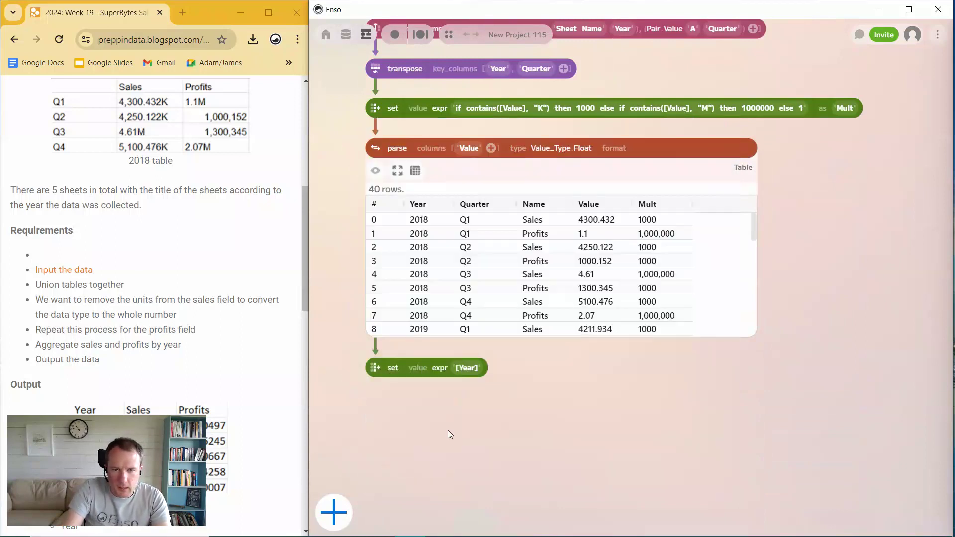
Replace the new set component's default expression with [Value]*[Mult].
{"action": "left_click", "coordinate": [468, 367]}
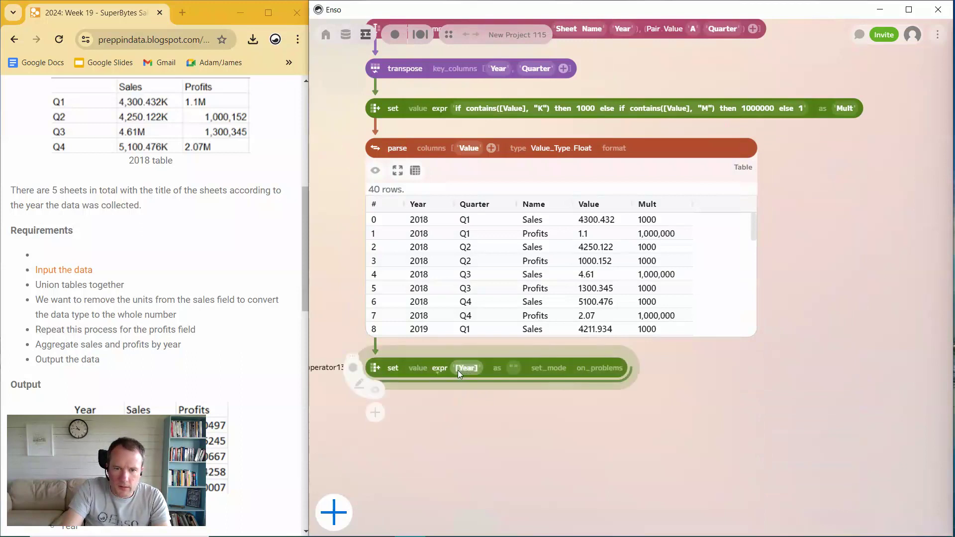
{"action": "key", "text": "BackSpace"}
{"action": "key", "text": "BackSpace"}
{"action": "key", "text": "BackSpace"}
{"action": "key", "text": "BackSpace"}
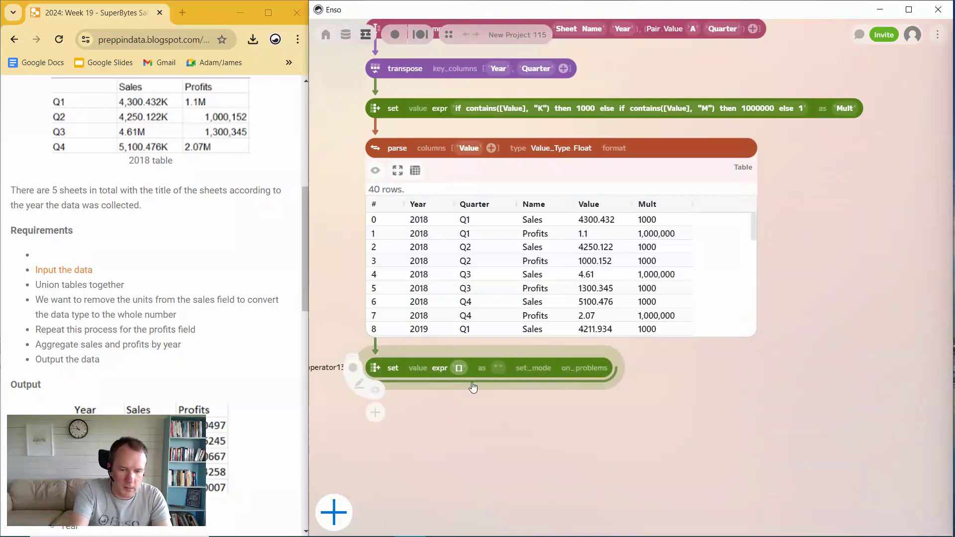
{"action": "type", "text": "Value]*"}
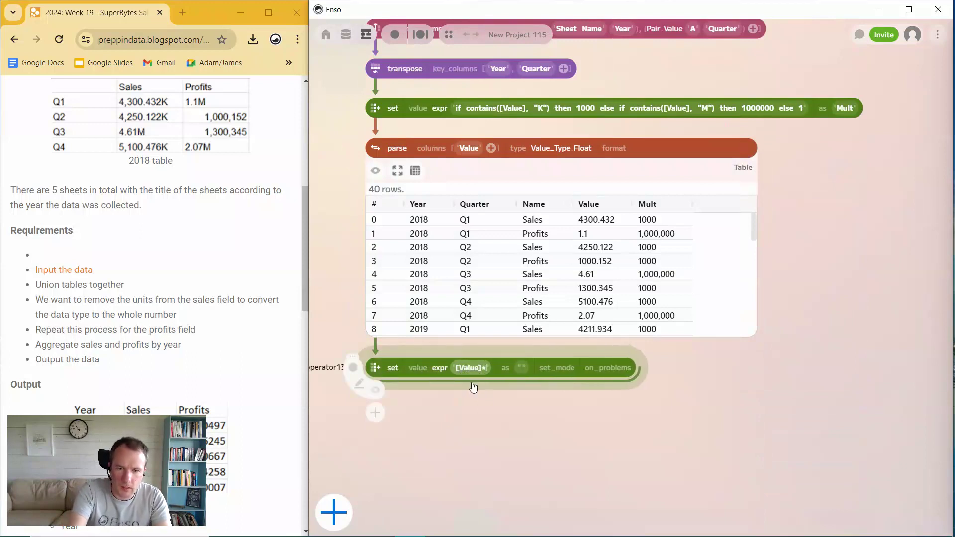
{"action": "type", "text": "[Mul"}
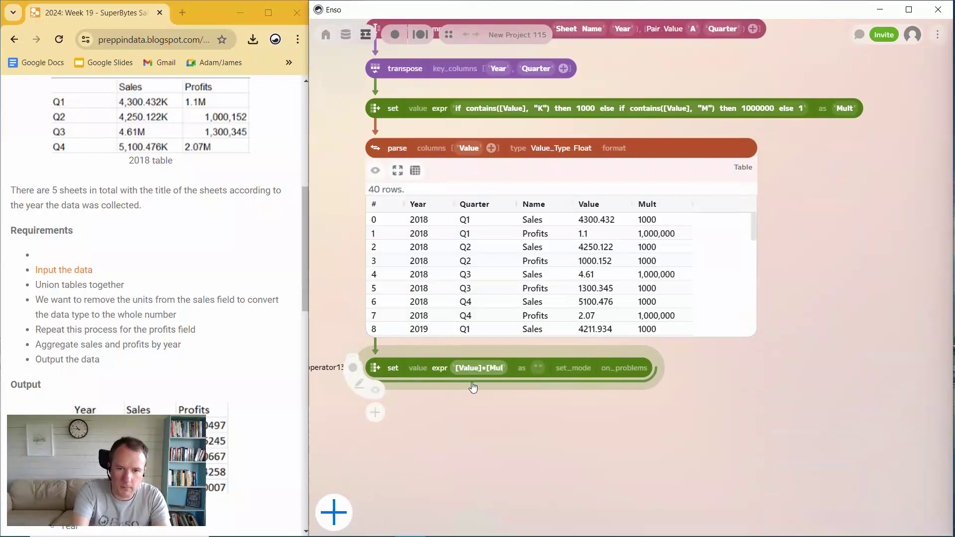
{"action": "type", "text": "t]"}
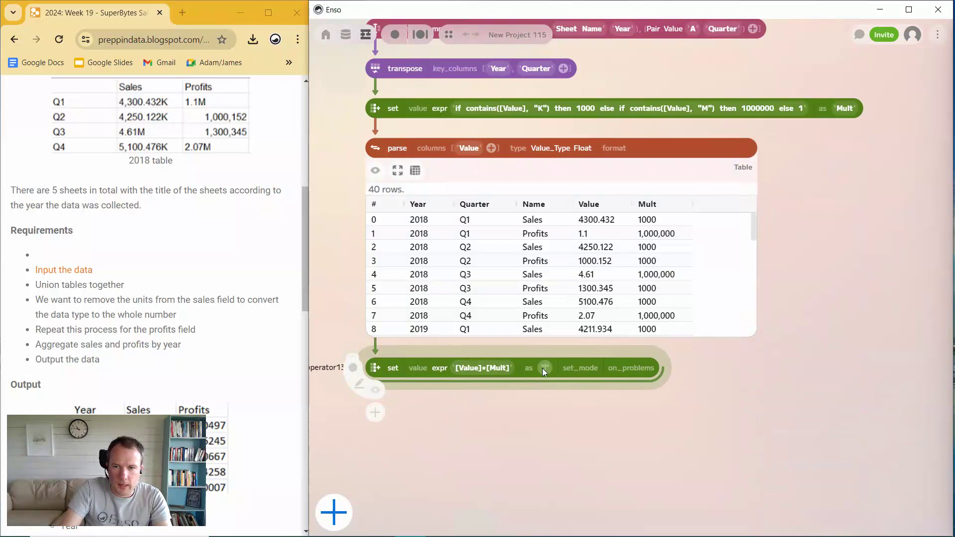
Set the [Value]*[Mult] component's set_mode to Update with Value as the output column, and preview its result.
{"action": "left_click", "coordinate": [571, 371]}
{"action": "left_click", "coordinate": [399, 370]}
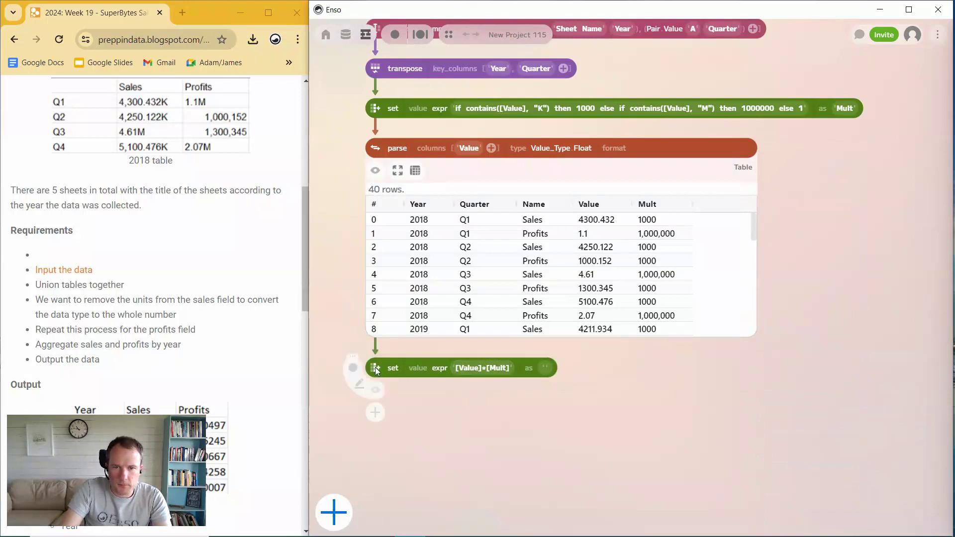
{"action": "left_click", "coordinate": [590, 368]}
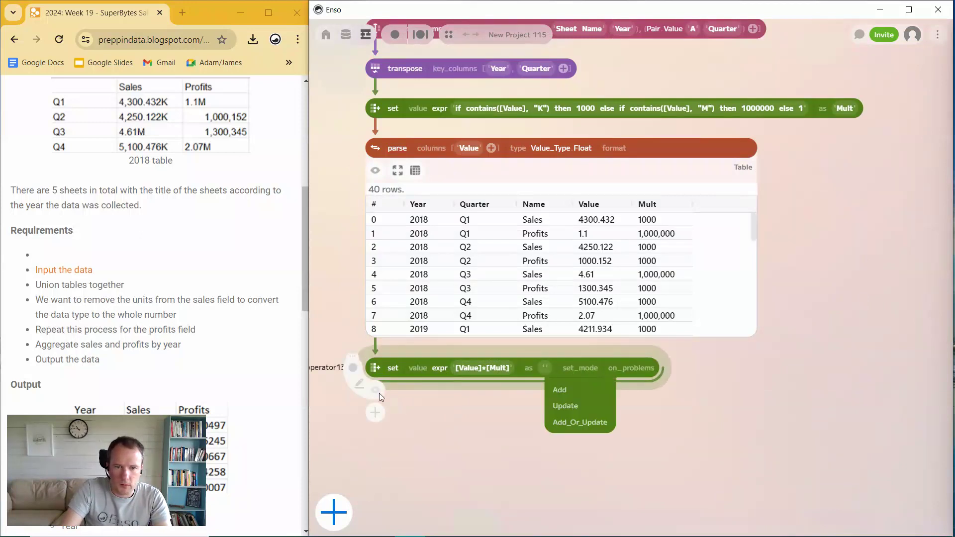
{"action": "left_click", "coordinate": [564, 412]}
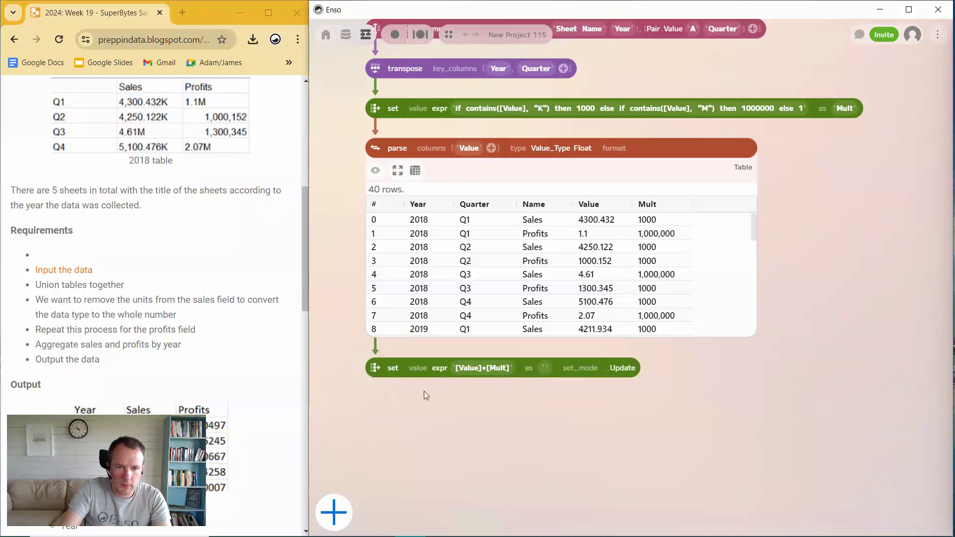
{"action": "left_click", "coordinate": [548, 368]}
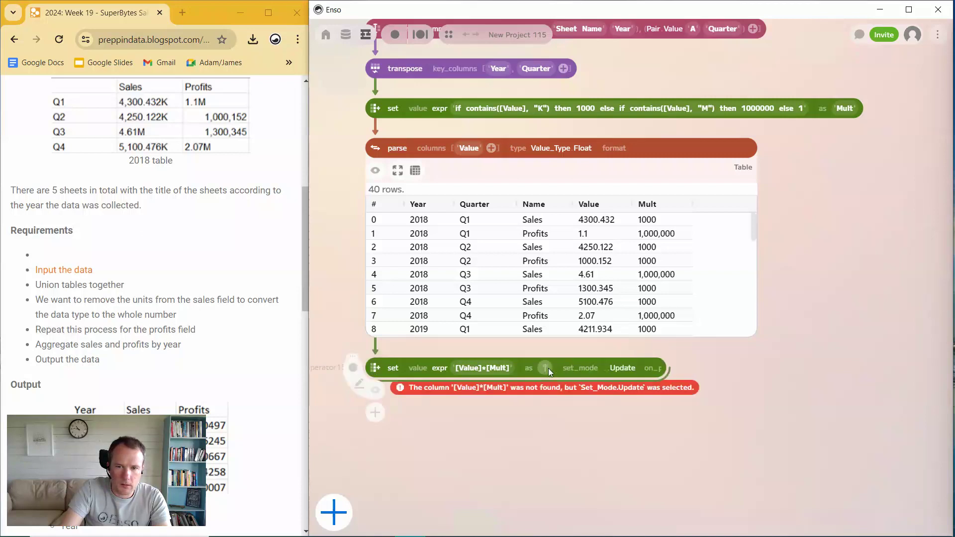
{"action": "type", "text": "Value"}
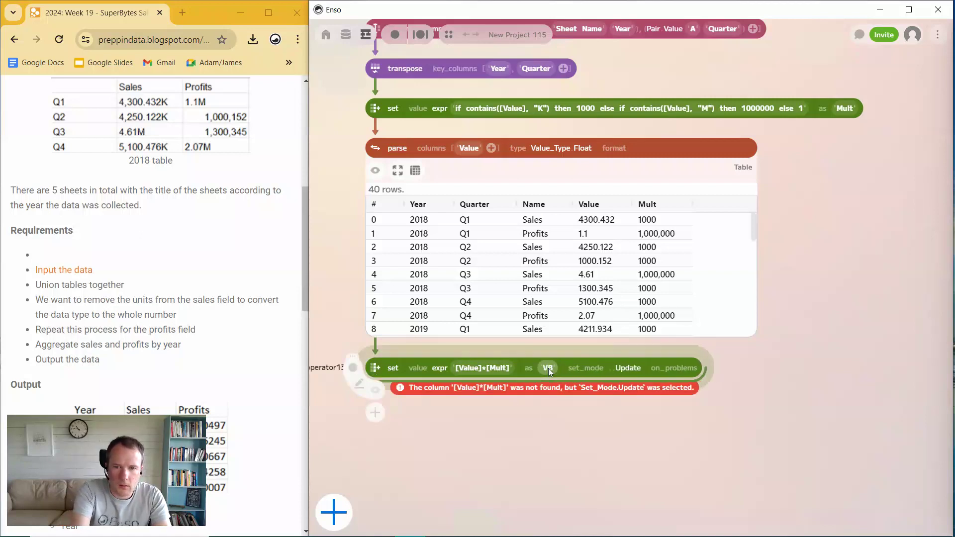
{"action": "left_click", "coordinate": [377, 389]}
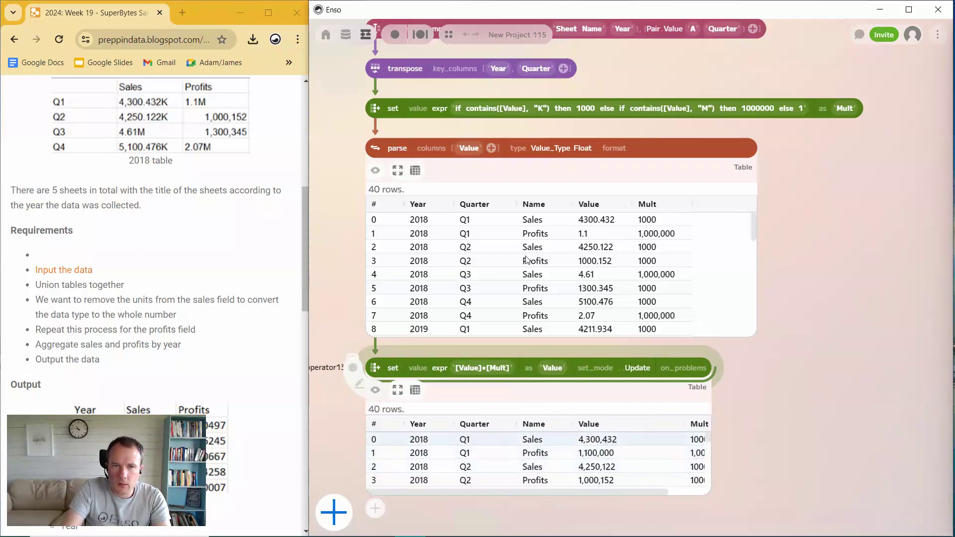
Hide the parse preview and move the [Value]*[Mult] set component up directly beneath parse.
{"action": "left_click", "coordinate": [375, 170]}
{"action": "left_click_drag", "start_coordinate": [382, 363], "coordinate": [381, 201]}
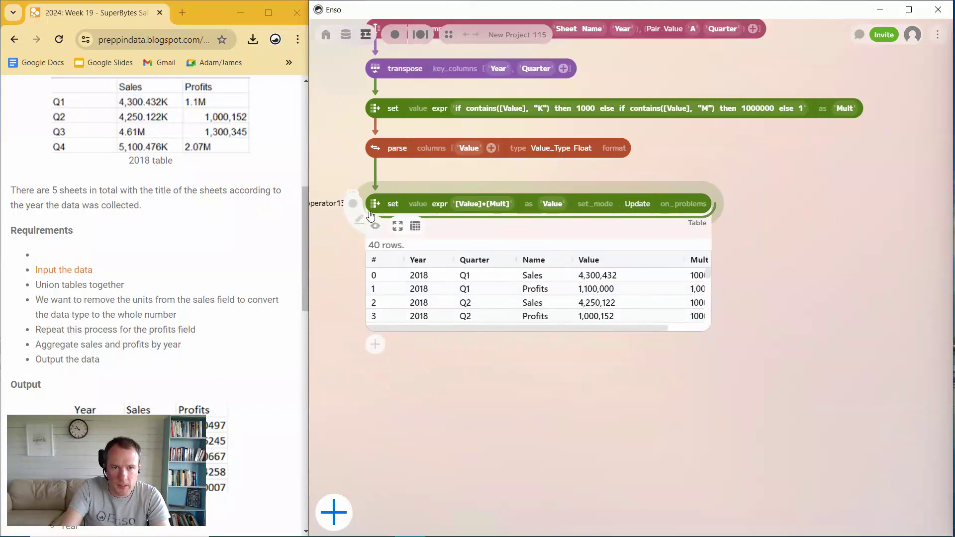
{"action": "left_click_drag", "start_coordinate": [374, 204], "coordinate": [375, 188]}
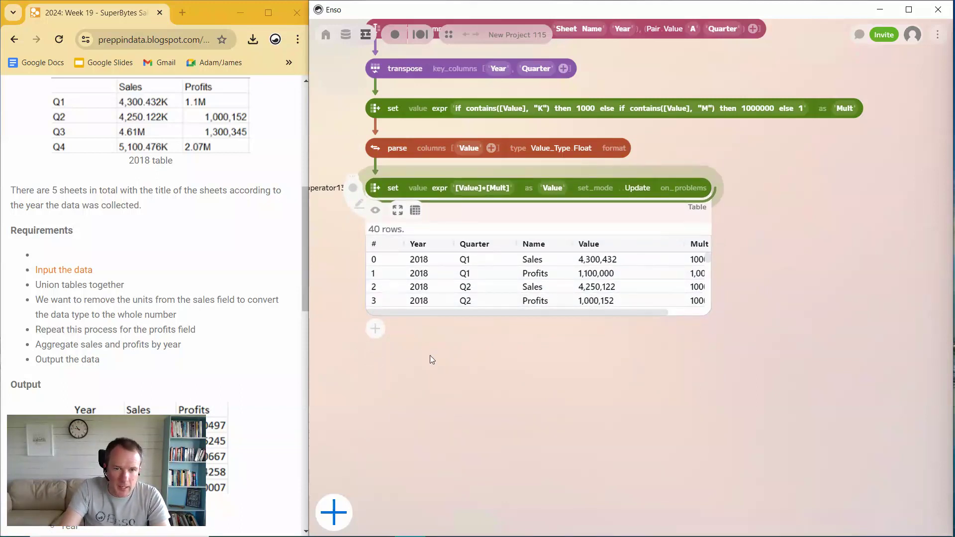
Add a cross_tab component after the [Value]*[Mult] set component.
{"action": "left_click", "coordinate": [376, 329]}
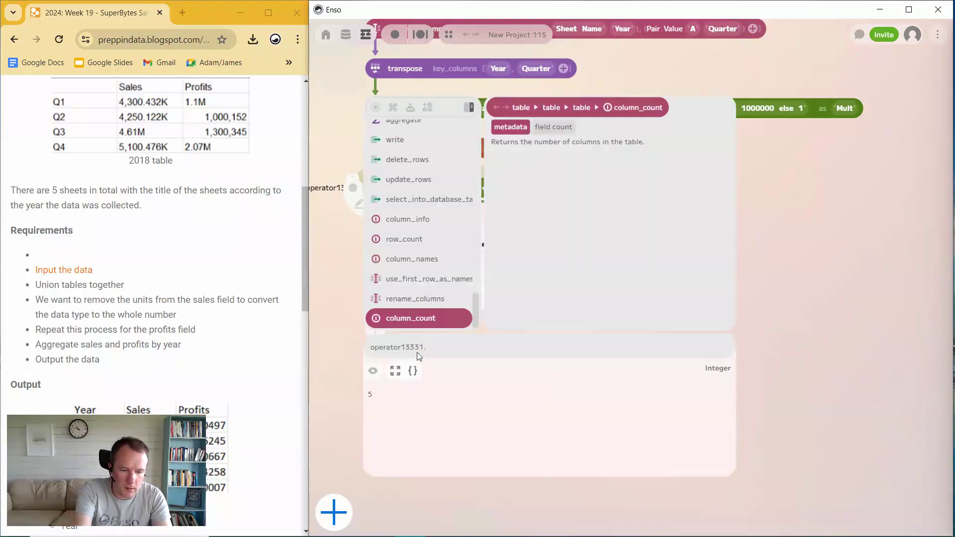
{"action": "type", "text": "cr"}
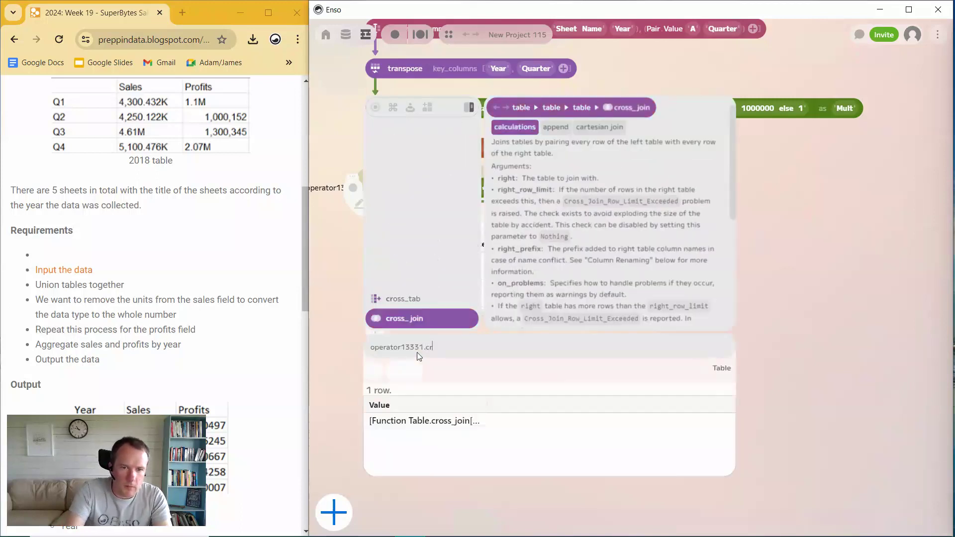
{"action": "left_click", "coordinate": [413, 300]}
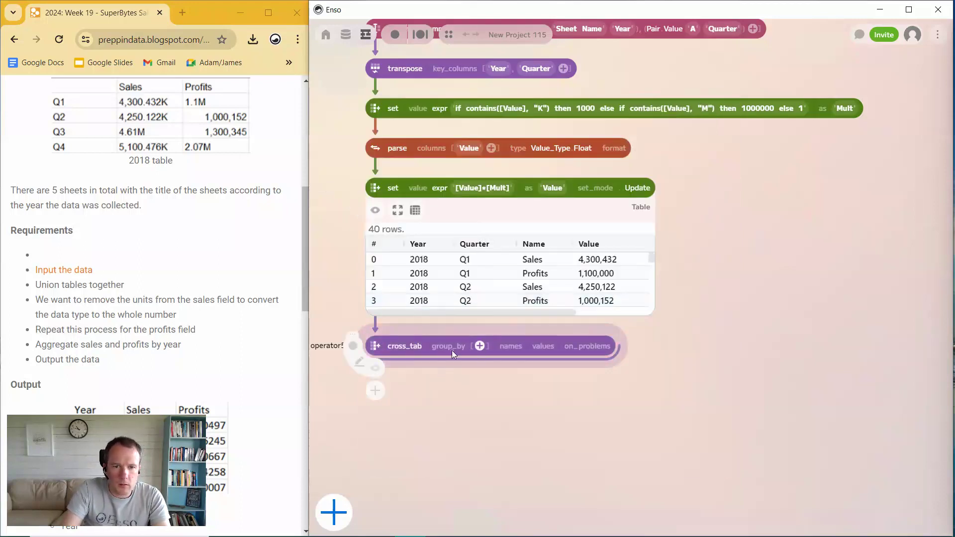
Group the cross_tab by Year and use the Name column for its names.
{"action": "left_click", "coordinate": [481, 346]}
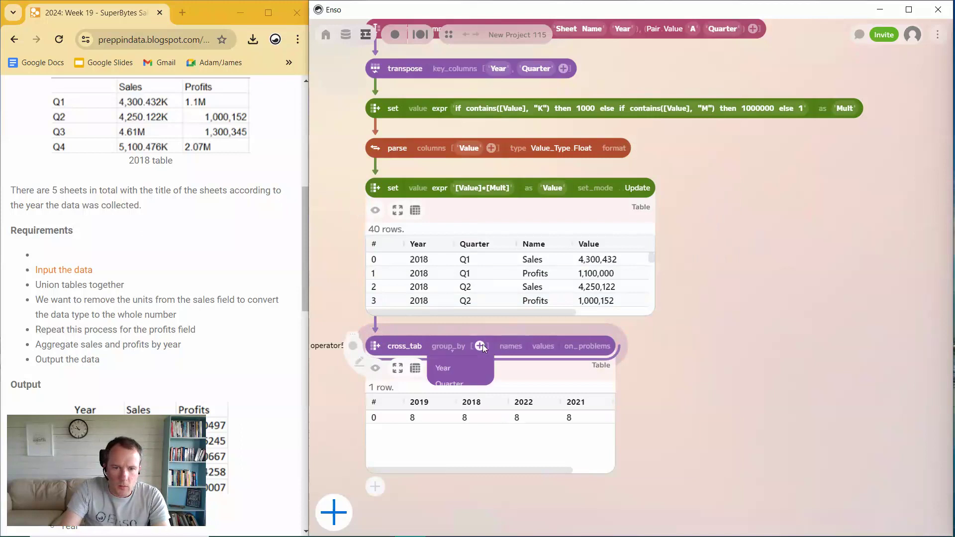
{"action": "left_click", "coordinate": [448, 372]}
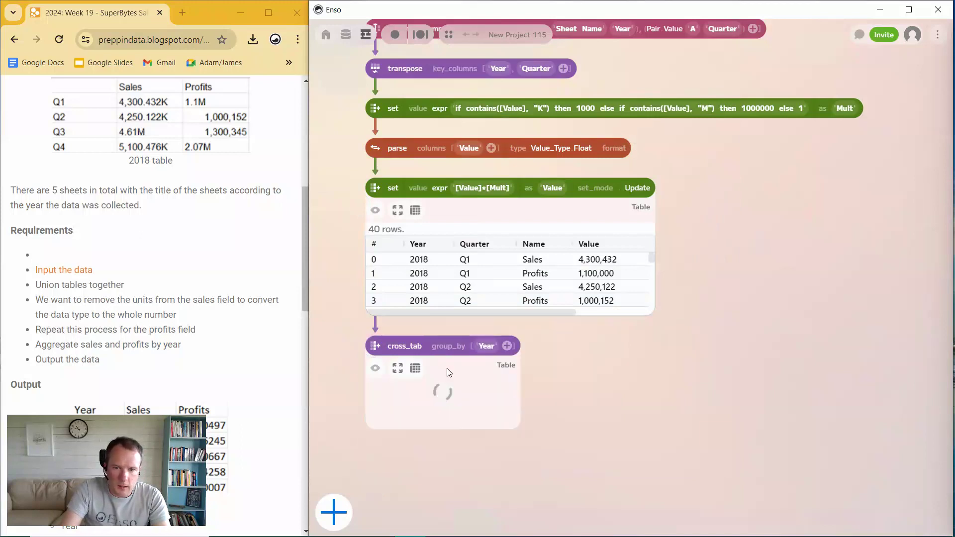
{"action": "left_click", "coordinate": [541, 347]}
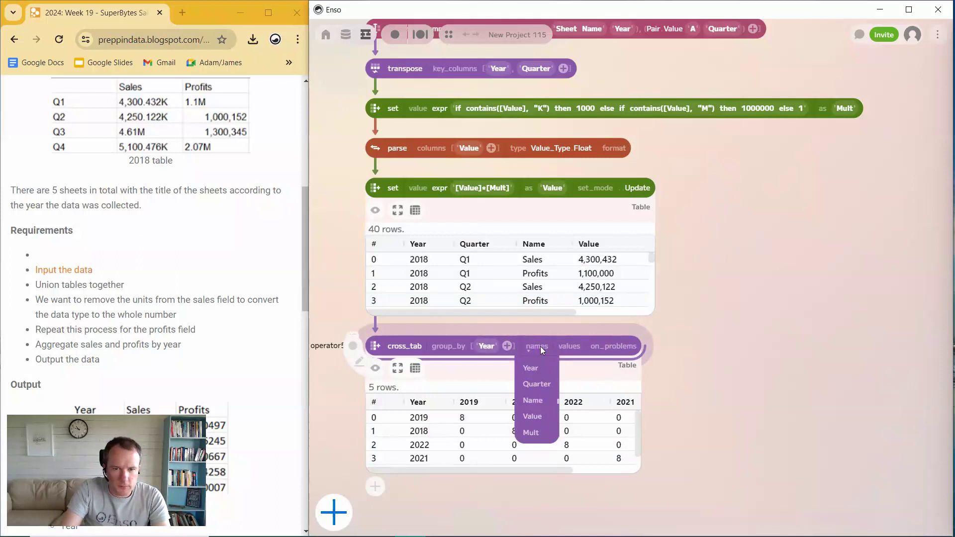
{"action": "left_click", "coordinate": [534, 401]}
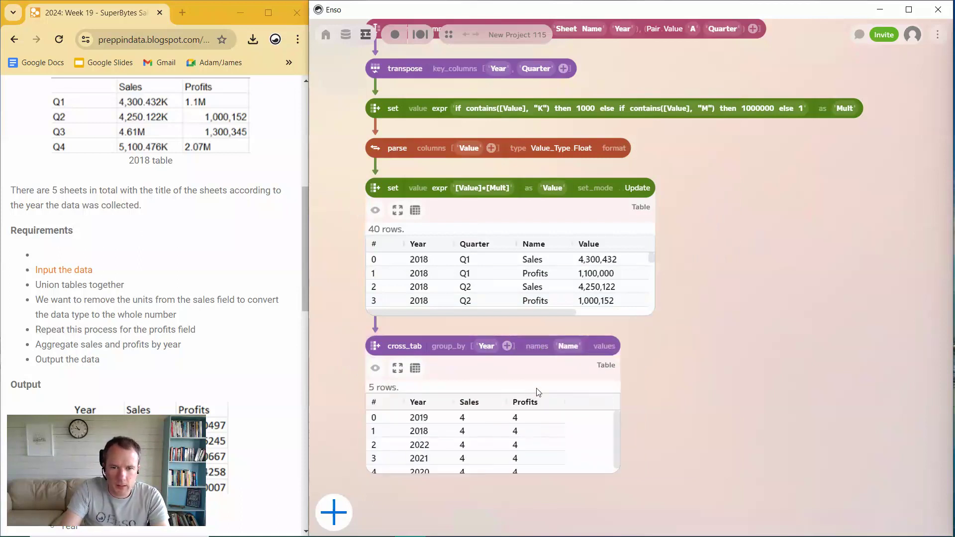
Set the cross_tab values to the Sum aggregate of the Value column.
{"action": "left_click", "coordinate": [605, 346]}
{"action": "scroll", "coordinate": [602, 418], "scroll_direction": "down", "scroll_amount": 5}
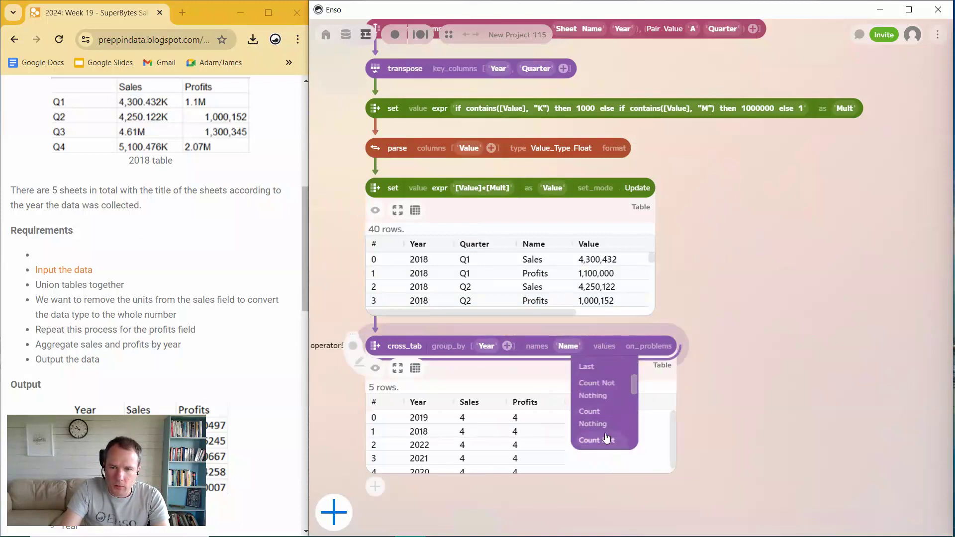
{"action": "left_click", "coordinate": [601, 422]}
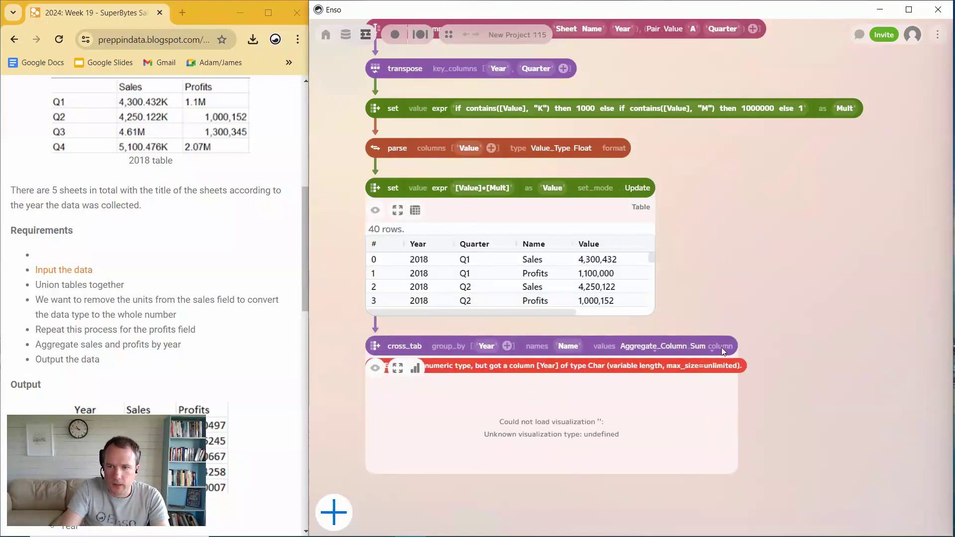
{"action": "left_click", "coordinate": [721, 348]}
{"action": "left_click", "coordinate": [716, 440]}
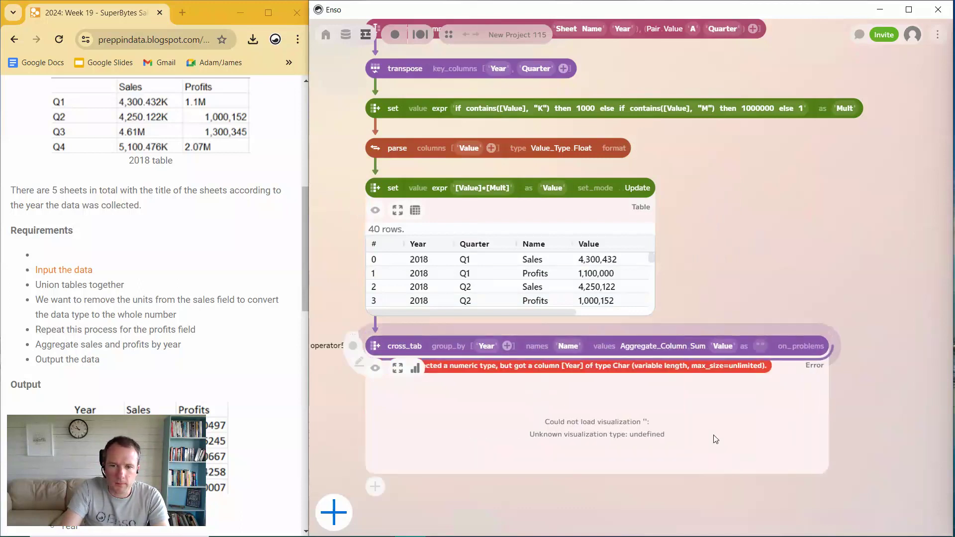
Hide the [Value]*[Mult] set preview, moving cross_tab up directly beneath that component, and make the cross_tab preview tall enough for all its rows.
{"action": "left_click", "coordinate": [375, 211]}
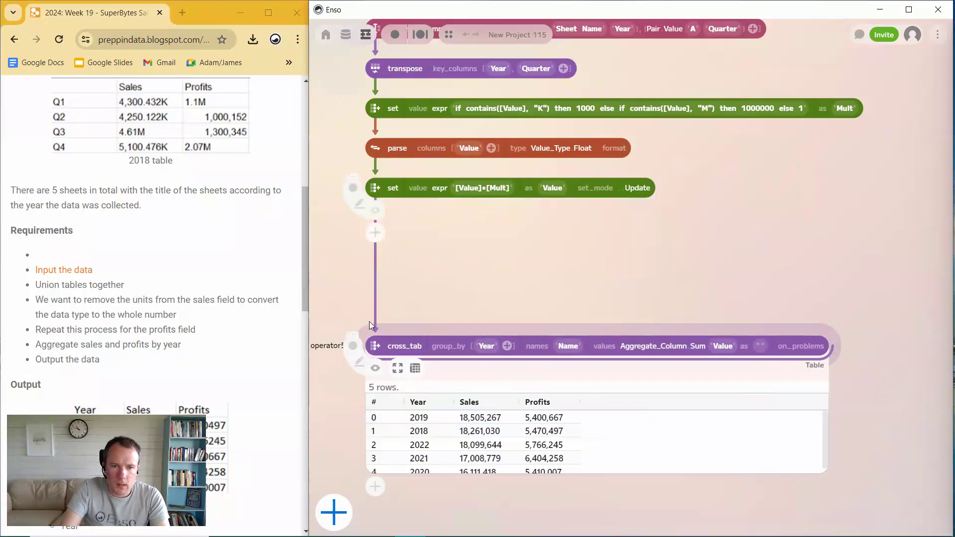
{"action": "left_click_drag", "start_coordinate": [373, 325], "coordinate": [379, 209]}
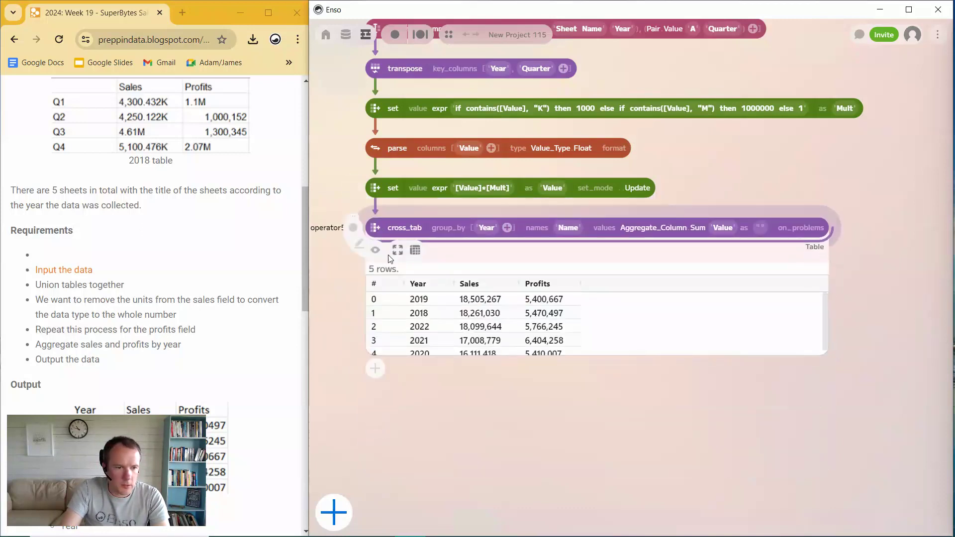
{"action": "left_click_drag", "start_coordinate": [589, 359], "coordinate": [592, 390]}
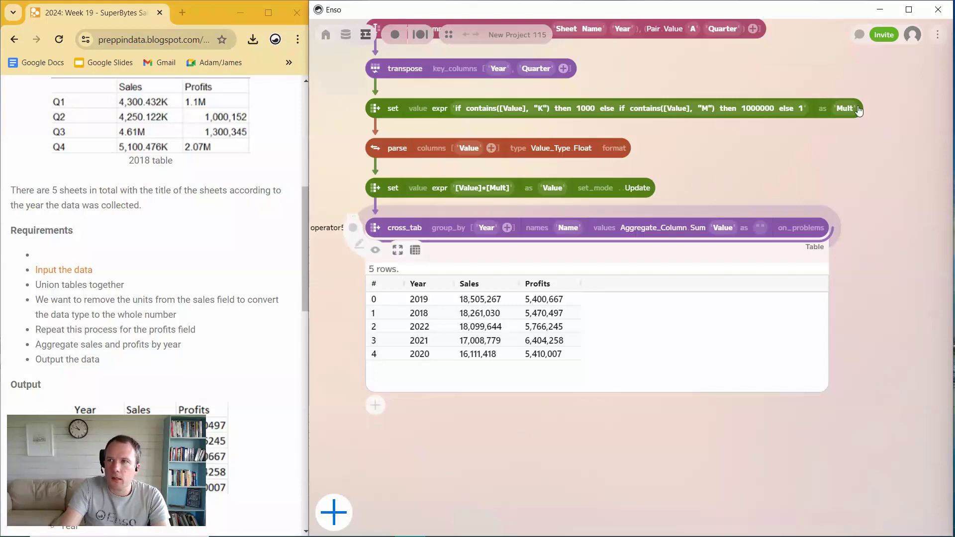
{"action": "scroll", "coordinate": [791, 198], "scroll_direction": "up", "scroll_amount": 5}
{"action": "scroll", "coordinate": [779, 218], "scroll_direction": "down", "scroll_amount": 3}
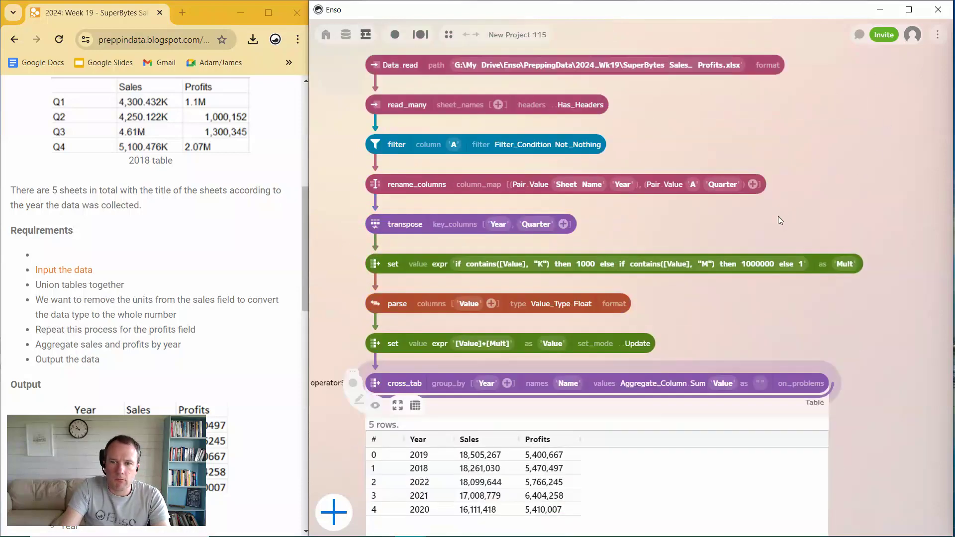
{"action": "left_click", "coordinate": [762, 320]}
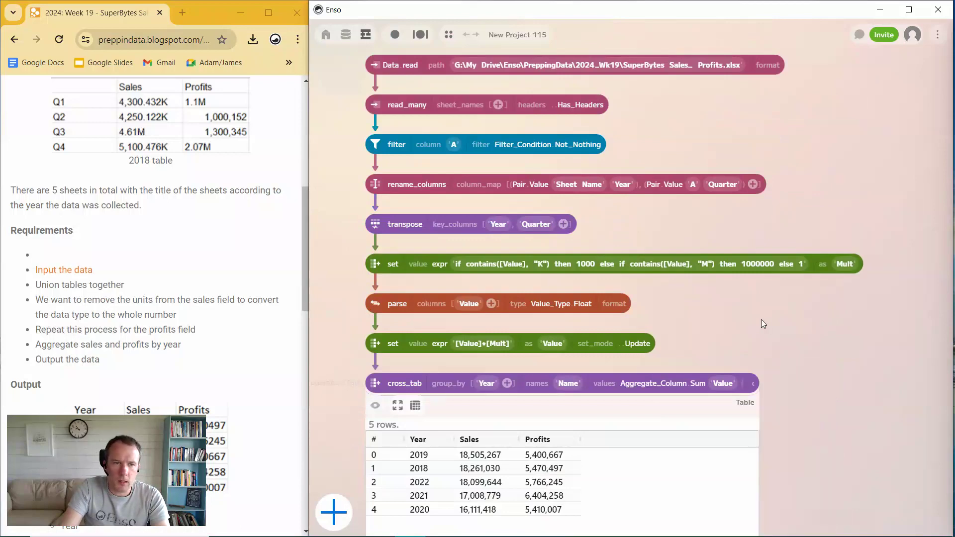
{"action": "left_click_drag", "start_coordinate": [306, 239], "coordinate": [308, 88]}
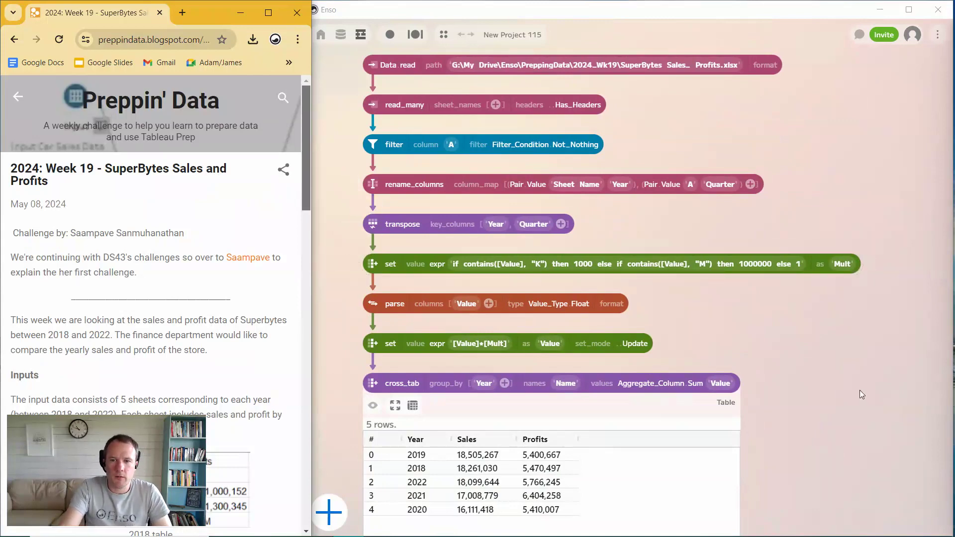